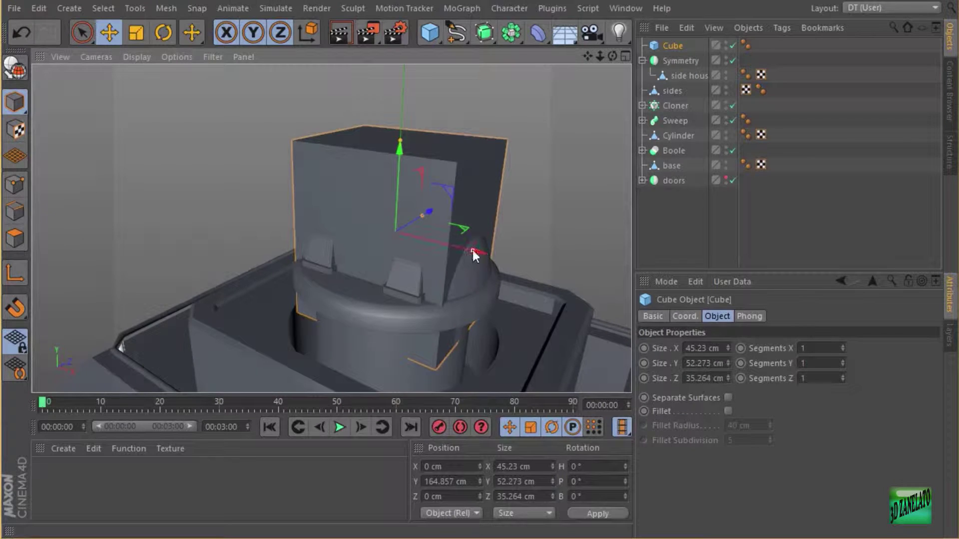
# Resize the cube to about 8.4 × 36.4 × 24.3 cm and raise it to Y about 177.3 cm between the side towers.
pyautogui.moveTo(473, 250); pyautogui.dragTo(414, 239)
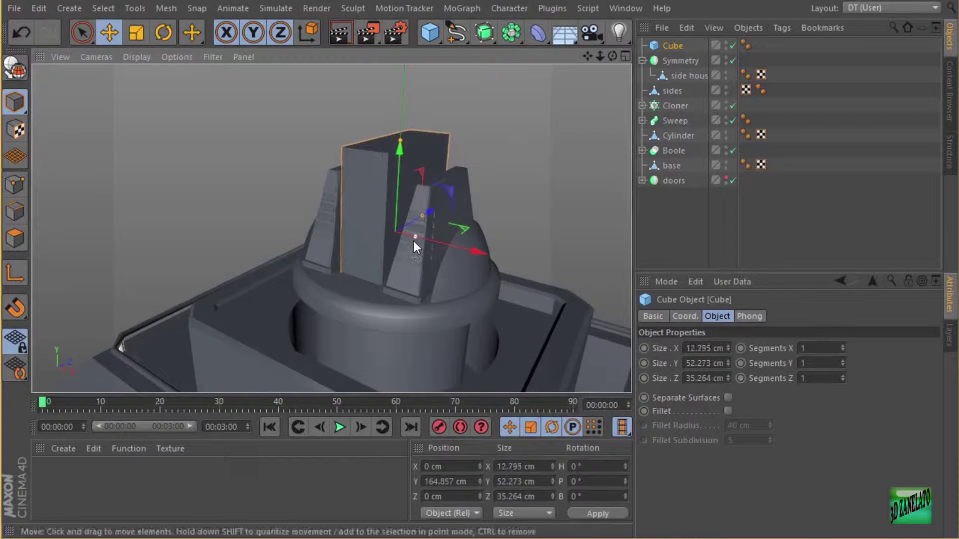
pyautogui.keyDown('alt'); pyautogui.moveTo(401, 141); pyautogui.dragTo(445, 202); pyautogui.keyUp('alt')
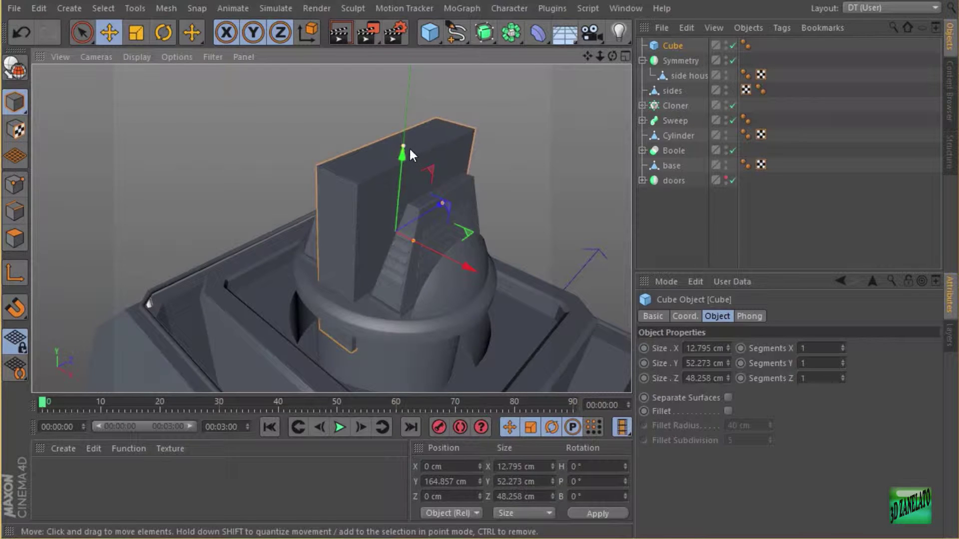
pyautogui.moveTo(407, 146)
pyautogui.mouseDown()
pyautogui.moveTo(405, 164)
pyautogui.moveTo(404, 139)
pyautogui.moveTo(456, 126)
pyautogui.moveTo(491, 134)
pyautogui.moveTo(414, 133)
pyautogui.moveTo(403, 111)
pyautogui.moveTo(403, 132)
pyautogui.mouseUp()
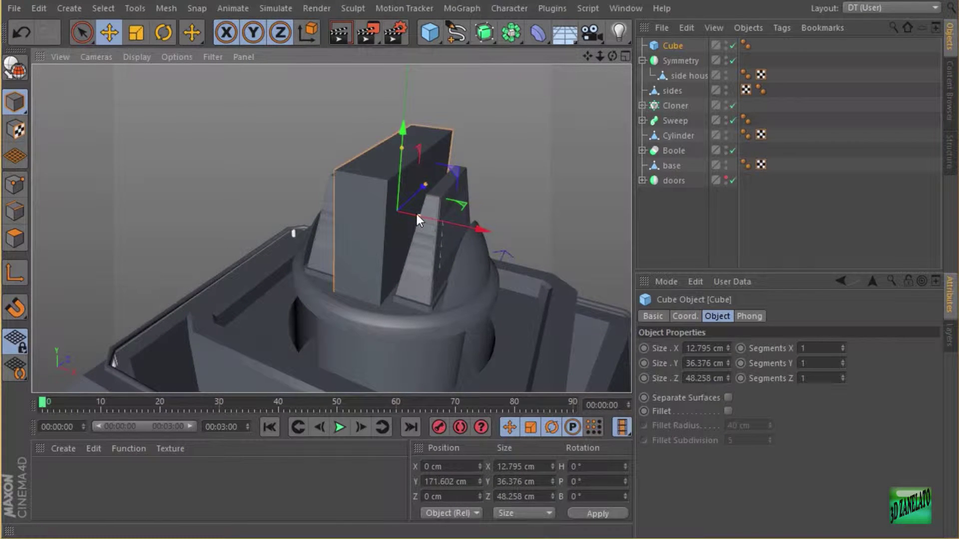
pyautogui.moveTo(418, 215); pyautogui.dragTo(424, 218)
pyautogui.keyDown('alt'); pyautogui.moveTo(473, 194); pyautogui.dragTo(466, 190); pyautogui.keyUp('alt')
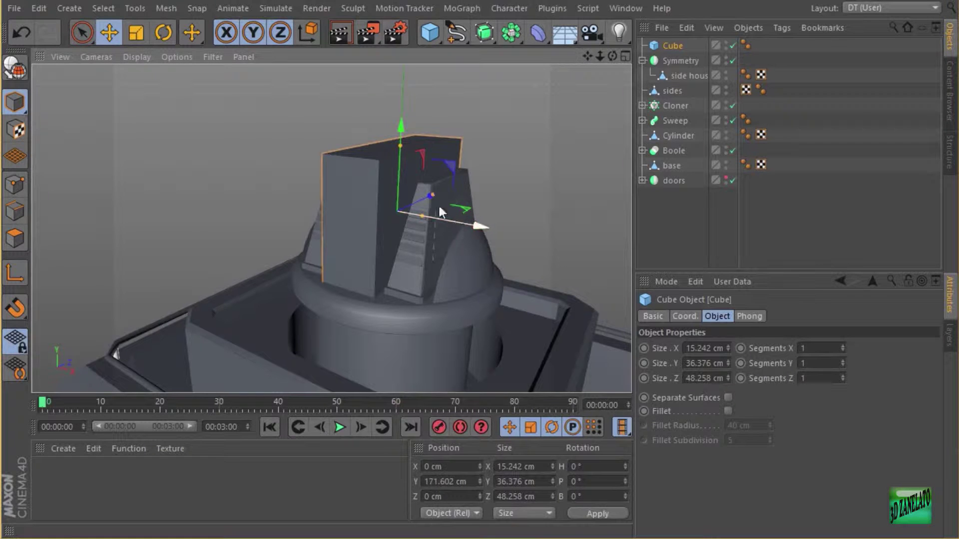
pyautogui.moveTo(412, 200)
pyautogui.keyDown('alt'); pyautogui.mouseDown()
pyautogui.moveTo(400, 203)
pyautogui.moveTo(432, 201)
pyautogui.moveTo(416, 196)
pyautogui.moveTo(410, 217)
pyautogui.mouseUp(); pyautogui.keyUp('alt')
pyautogui.moveTo(402, 127); pyautogui.dragTo(416, 191)
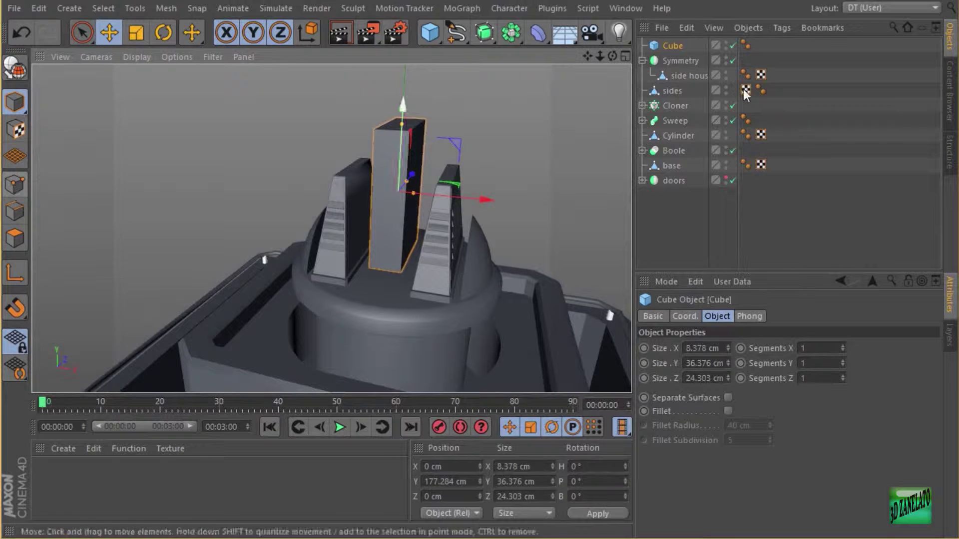
# Make the cube editable and cut one horizontal loop around it with the Knife, about 16 cm above its base.
pyautogui.press('c')
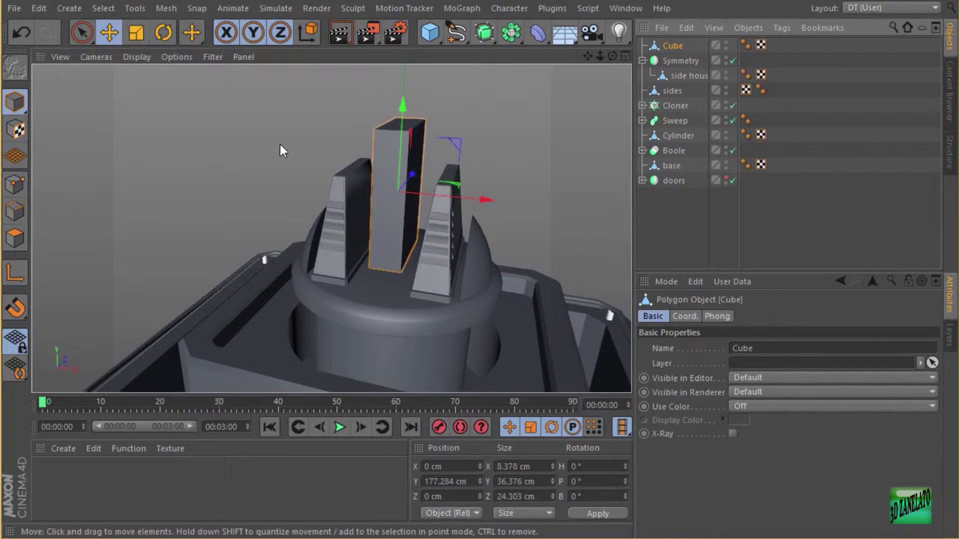
pyautogui.click(15, 185)
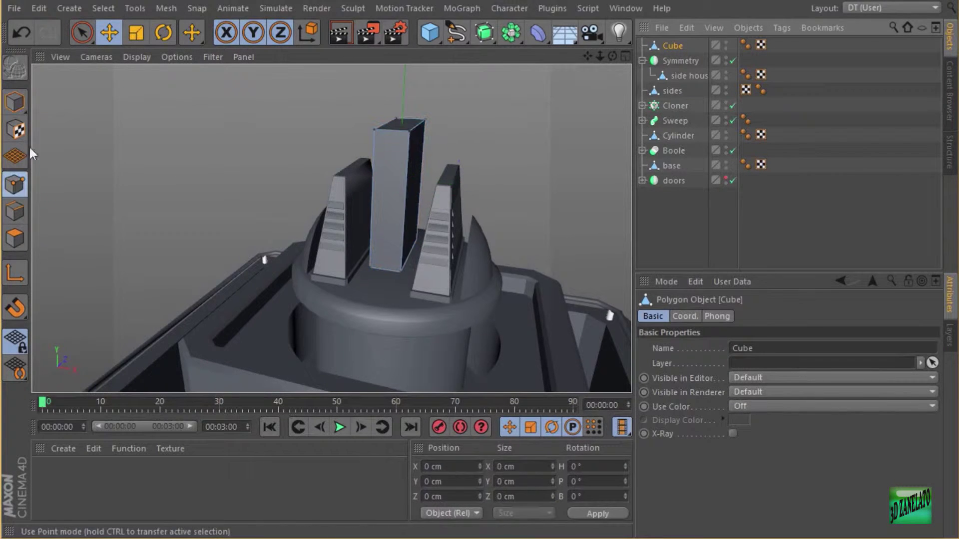
pyautogui.rightClick(267, 106)
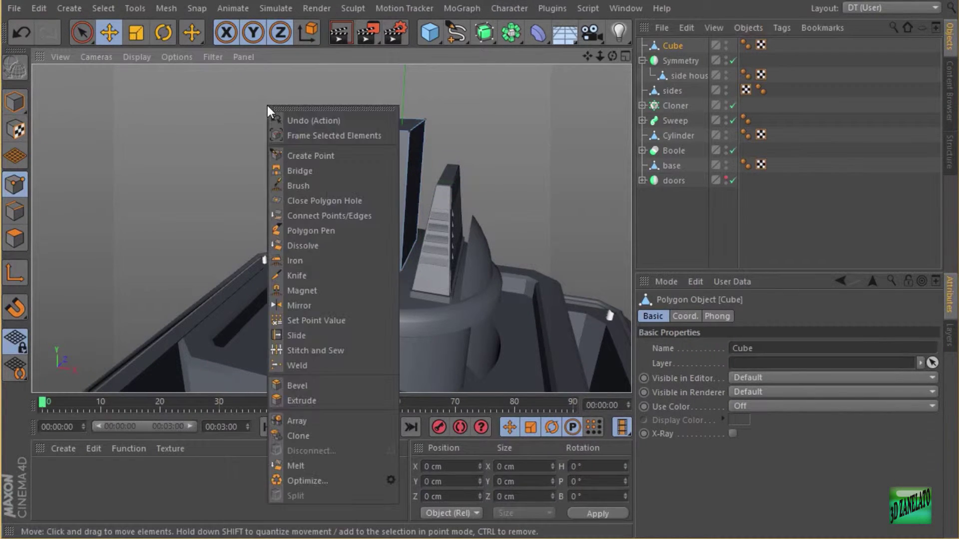
pyautogui.click(306, 272)
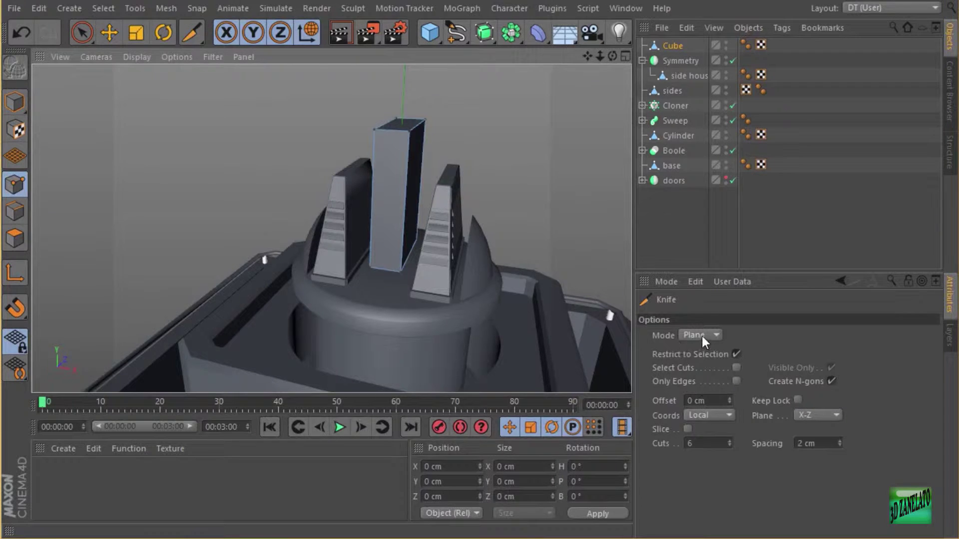
pyautogui.click(702, 334)
pyautogui.click(699, 396)
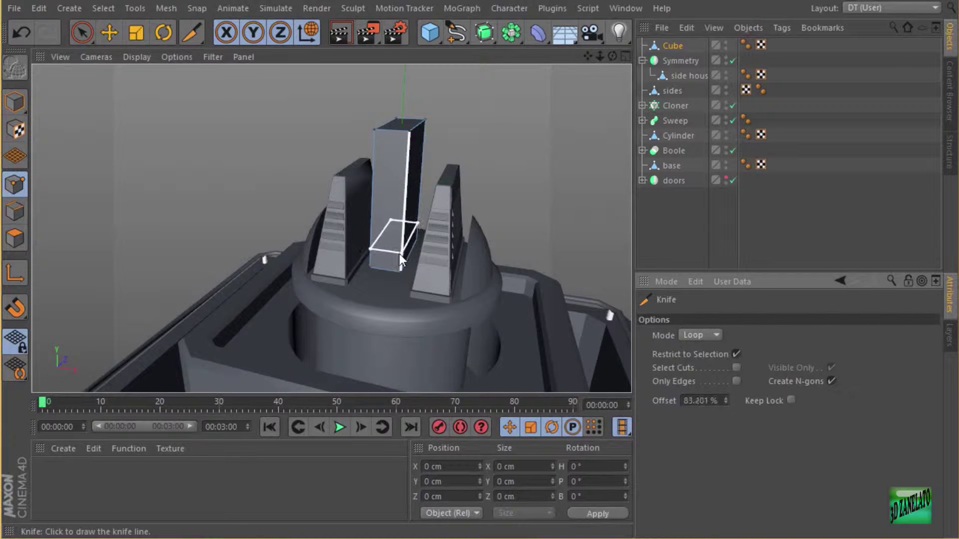
pyautogui.click(405, 216)
pyautogui.keyDown('alt'); pyautogui.moveTo(405, 216); pyautogui.dragTo(434, 174); pyautogui.keyUp('alt')
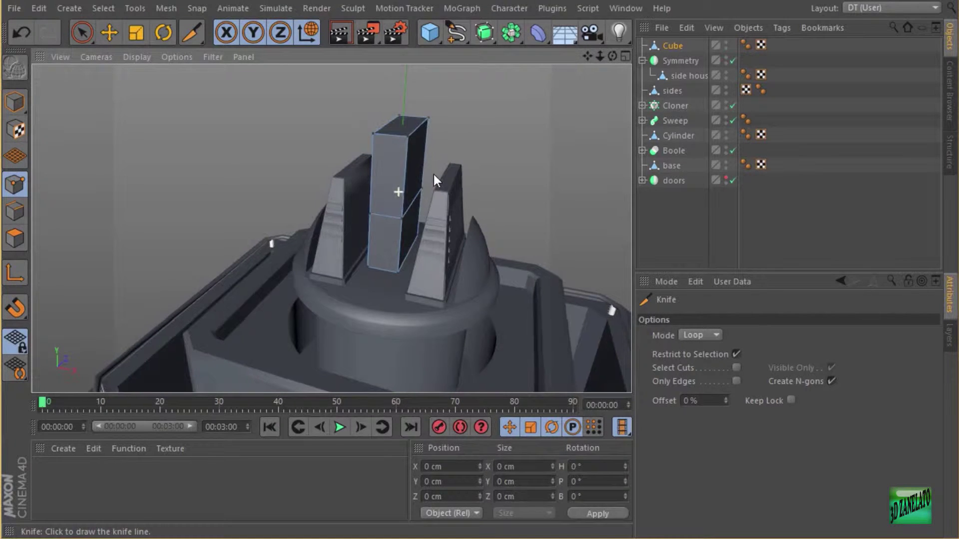
# Try to scale the polygon loop around the lower section of the cube.
pyautogui.click(21, 241)
pyautogui.press('u')
pyautogui.press('l')
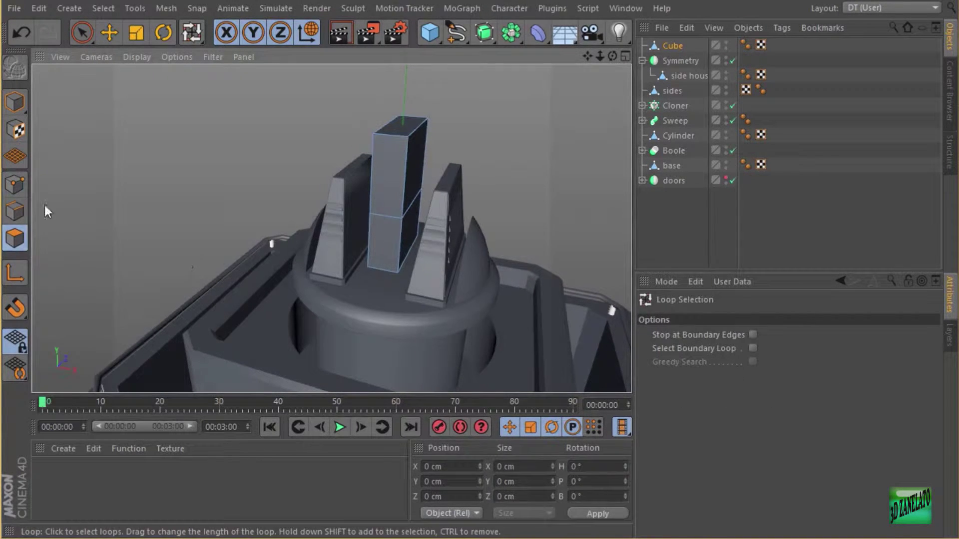
pyautogui.click(385, 234)
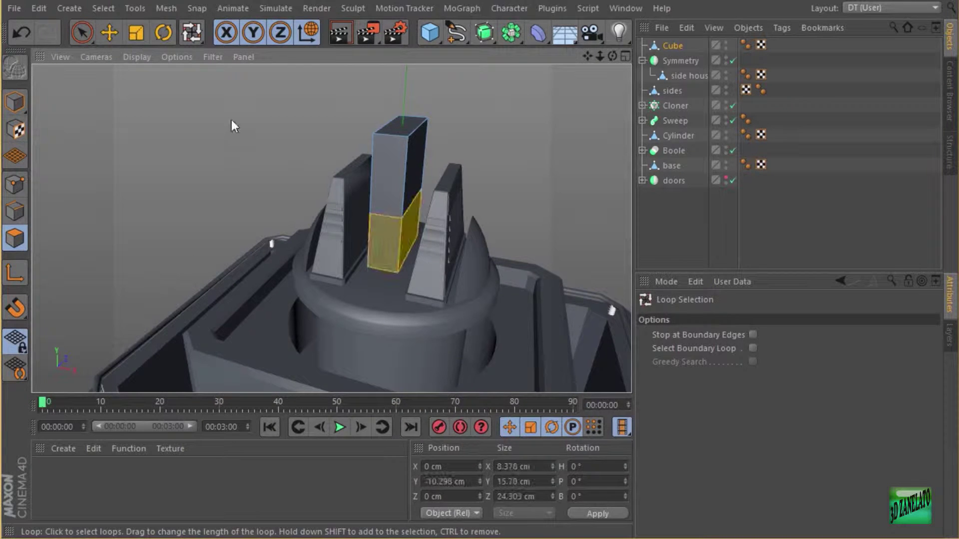
pyautogui.click(136, 32)
pyautogui.moveTo(349, 117)
pyautogui.mouseDown()
pyautogui.moveTo(311, 115)
pyautogui.moveTo(371, 105)
pyautogui.moveTo(362, 109)
pyautogui.mouseUp()
pyautogui.hotkey('ctrl', 'z')
pyautogui.keyDown('alt'); pyautogui.moveTo(479, 111); pyautogui.dragTo(470, 109); pyautogui.keyUp('alt')
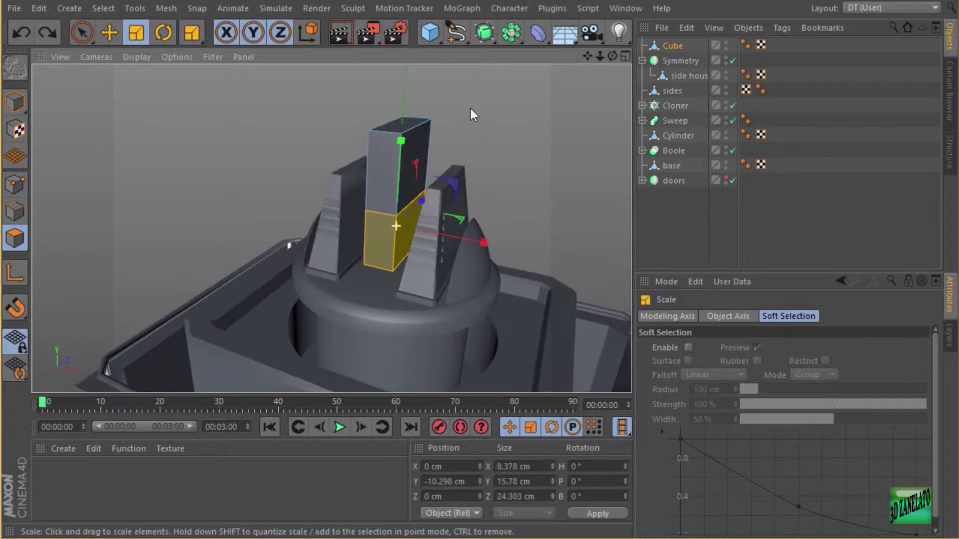
# Flare the cube's base by scaling its bottom points to about 14.3 cm in X and 44.9 cm in Z.
pyautogui.click(10, 191)
pyautogui.moveTo(88, 29); pyautogui.dragTo(150, 80)
pyautogui.keyDown('alt'); pyautogui.moveTo(374, 213); pyautogui.dragTo(480, 202); pyautogui.keyUp('alt')
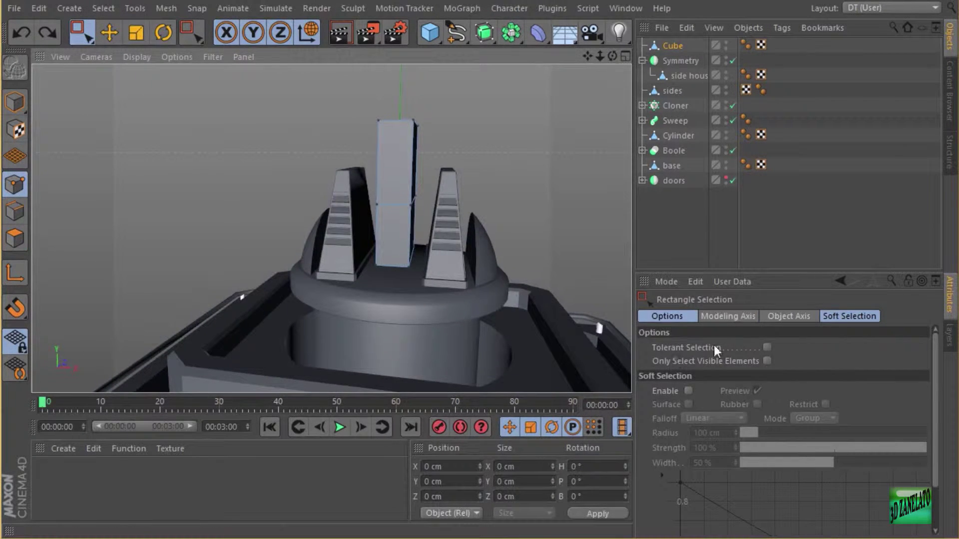
pyautogui.keyDown('alt'); pyautogui.moveTo(532, 278); pyautogui.dragTo(529, 282); pyautogui.keyUp('alt')
pyautogui.moveTo(457, 224); pyautogui.dragTo(351, 306)
pyautogui.keyDown('alt'); pyautogui.moveTo(398, 240); pyautogui.dragTo(345, 249); pyautogui.keyUp('alt')
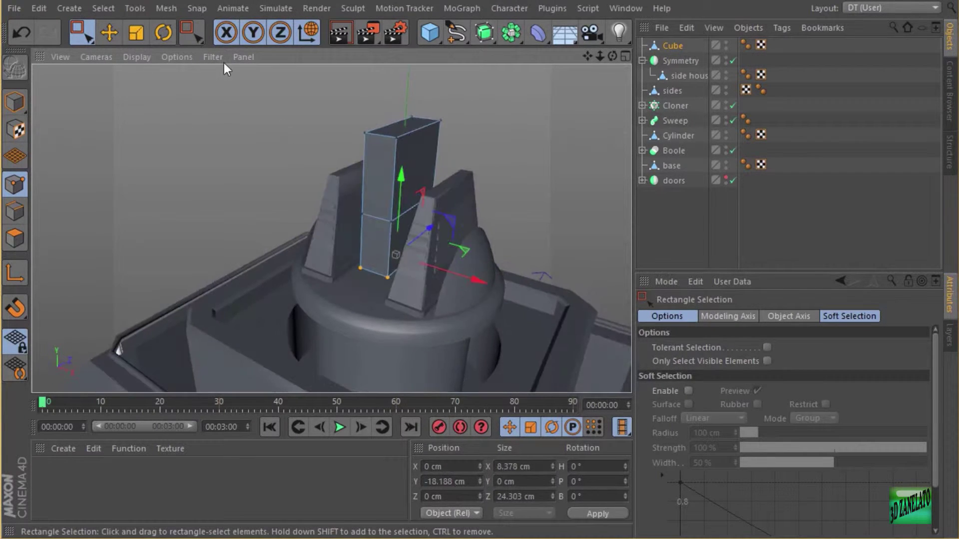
pyautogui.click(136, 32)
pyautogui.moveTo(439, 228); pyautogui.dragTo(495, 204)
pyautogui.moveTo(489, 262); pyautogui.dragTo(555, 250)
pyautogui.keyDown('alt'); pyautogui.moveTo(531, 215); pyautogui.dragTo(381, 190); pyautogui.keyUp('alt')
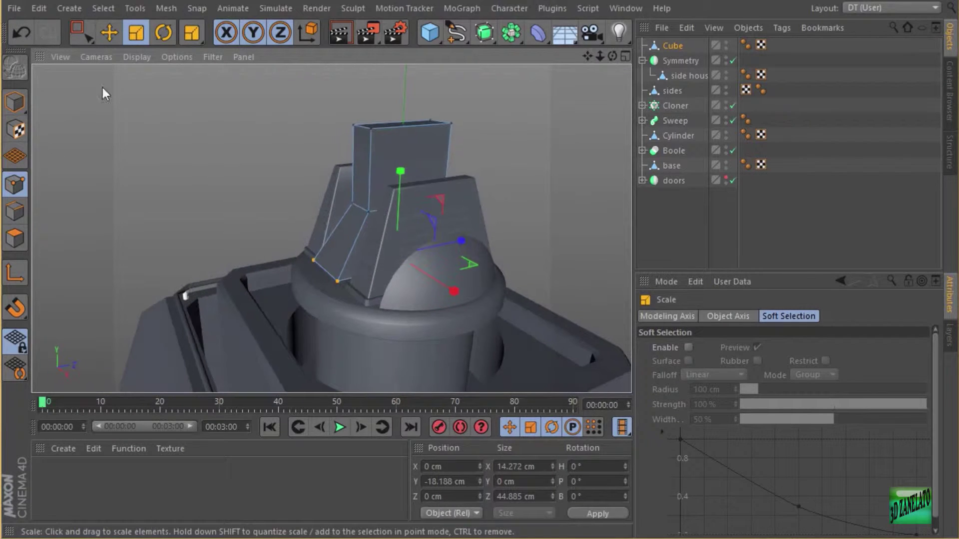
# Try to move the cube's lower sloped polygons vertically.
pyautogui.click(16, 240)
pyautogui.click(359, 231)
pyautogui.keyDown('alt'); pyautogui.moveTo(359, 230); pyautogui.dragTo(398, 211); pyautogui.keyUp('alt')
pyautogui.scroll(5, 397, 210)
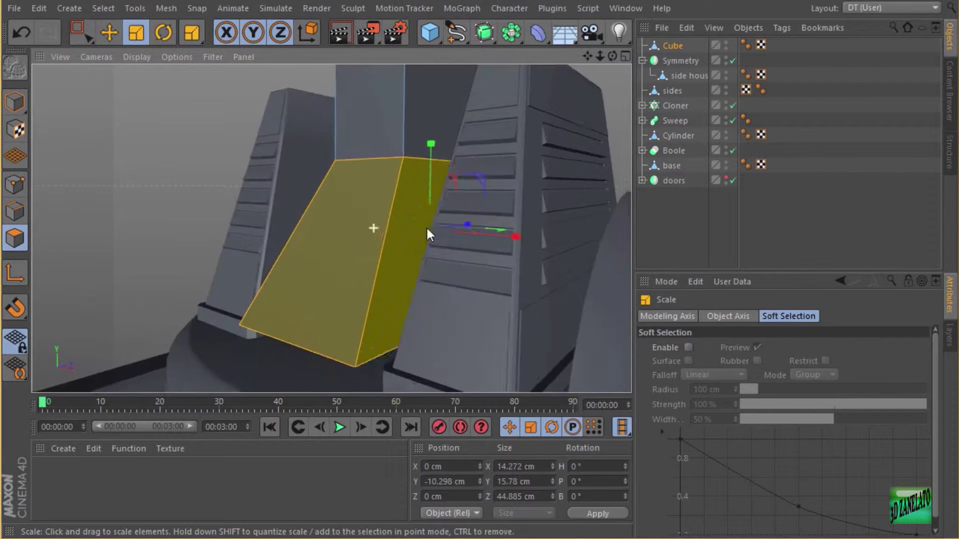
pyautogui.click(116, 33)
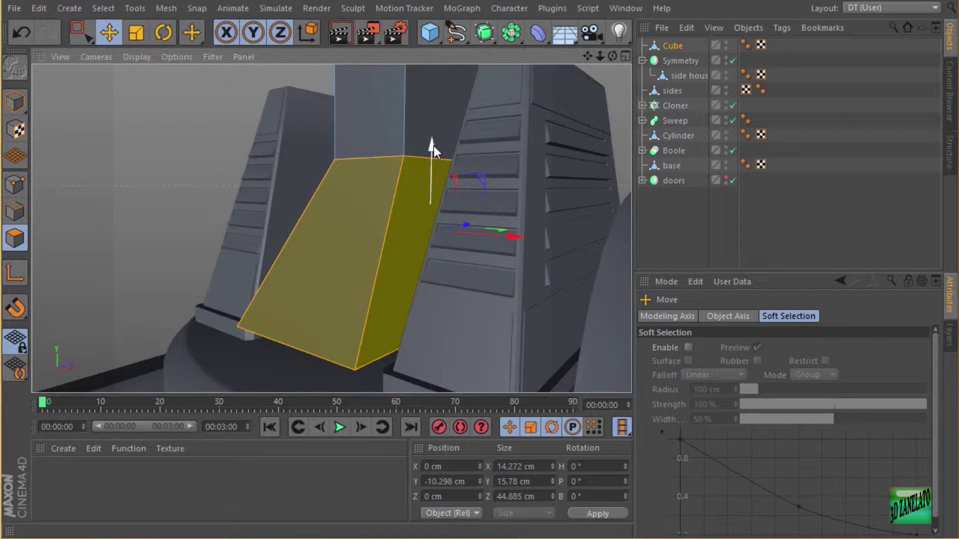
pyautogui.moveTo(434, 146); pyautogui.dragTo(458, 143)
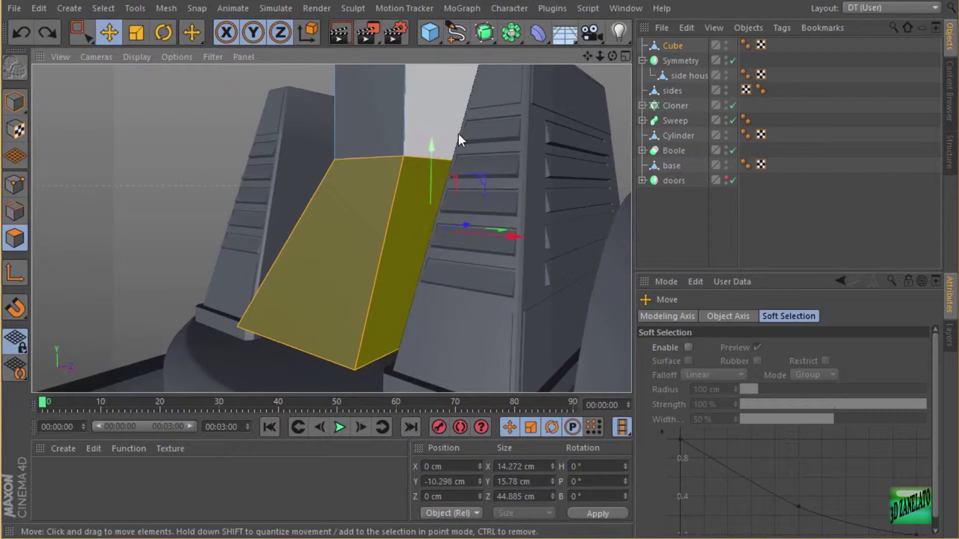
pyautogui.hotkey('ctrl', 'z')
# Shift the whole cube very slightly down to Y 177.275 cm.
pyautogui.click(16, 101)
pyautogui.scroll(-3, 427, 180)
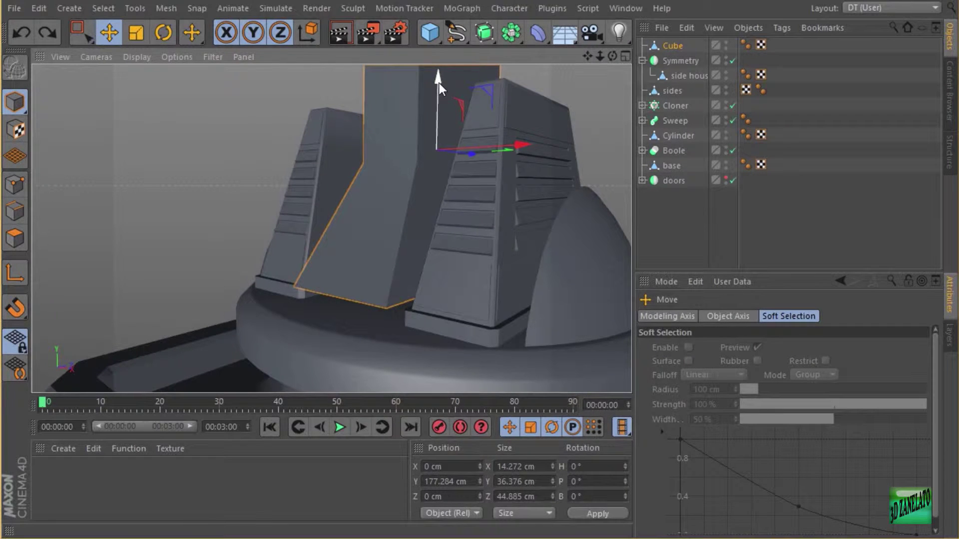
pyautogui.moveTo(439, 84)
pyautogui.mouseDown()
pyautogui.moveTo(438, 91)
pyautogui.moveTo(439, 83)
pyautogui.mouseUp()
# Extrude the cube's bottom polygon downward by about 2.4 cm to form a foot.
pyautogui.click(15, 238)
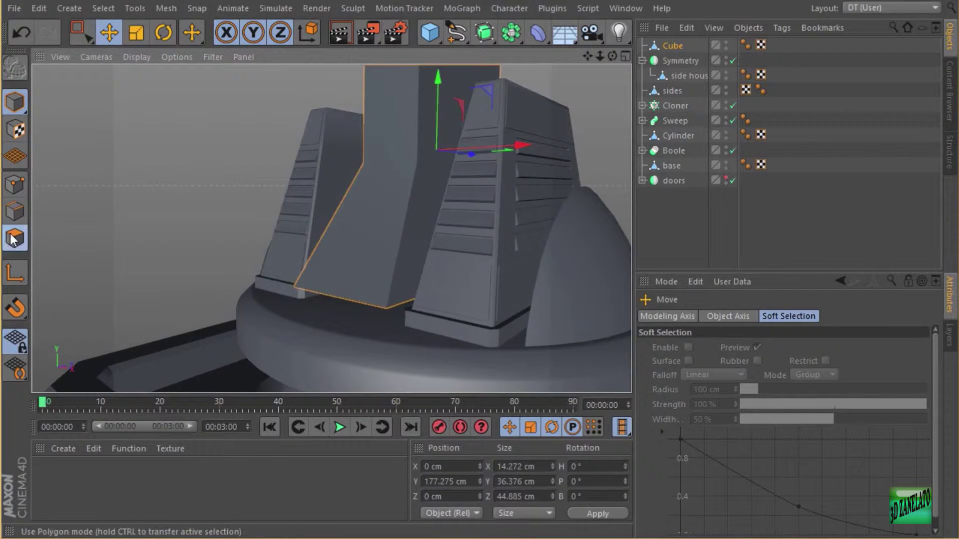
pyautogui.scroll(3, 367, 269)
pyautogui.click(390, 273)
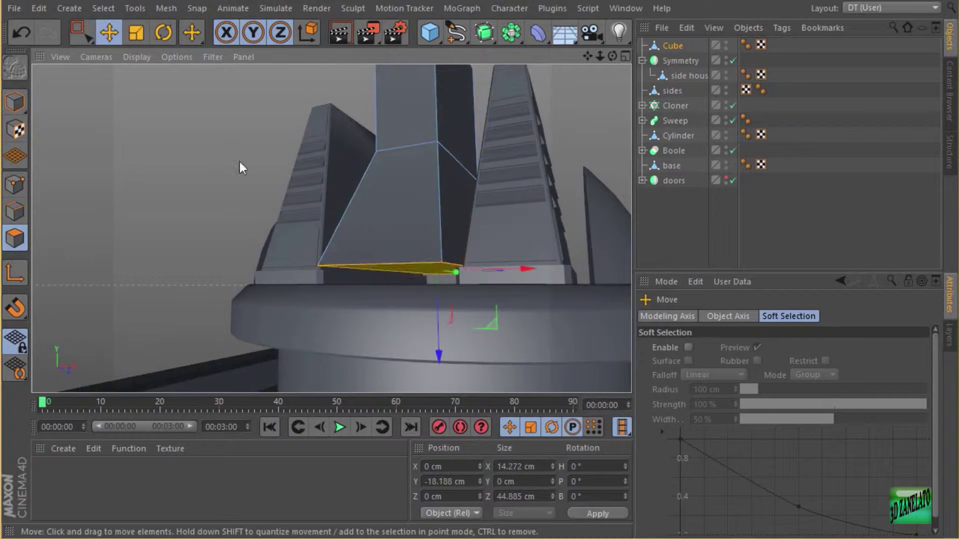
pyautogui.keyDown('alt'); pyautogui.moveTo(240, 164); pyautogui.dragTo(223, 194); pyautogui.keyUp('alt')
pyautogui.rightClick(223, 194)
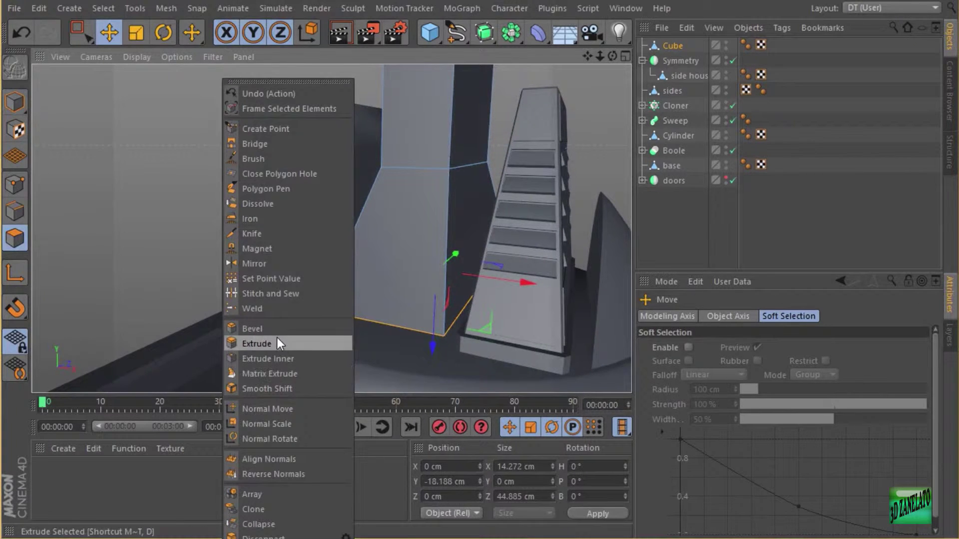
pyautogui.click(277, 337)
pyautogui.keyDown('alt'); pyautogui.moveTo(277, 337); pyautogui.dragTo(344, 287); pyautogui.keyUp('alt')
# Select the polygon loop around the extruded foot and Smooth Shift it outward by 0.6 cm.
pyautogui.press('u')
pyautogui.press('l')
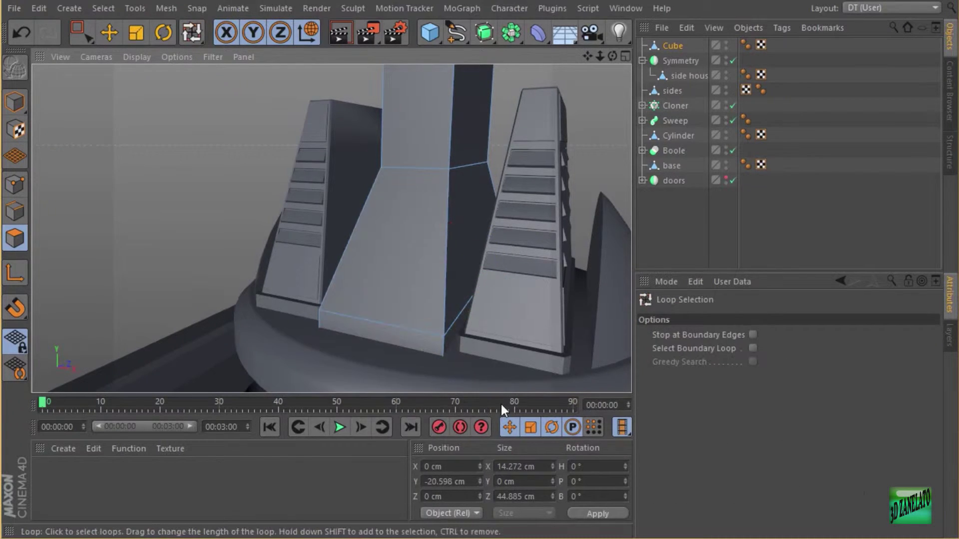
pyautogui.click(440, 344)
pyautogui.rightClick(160, 217)
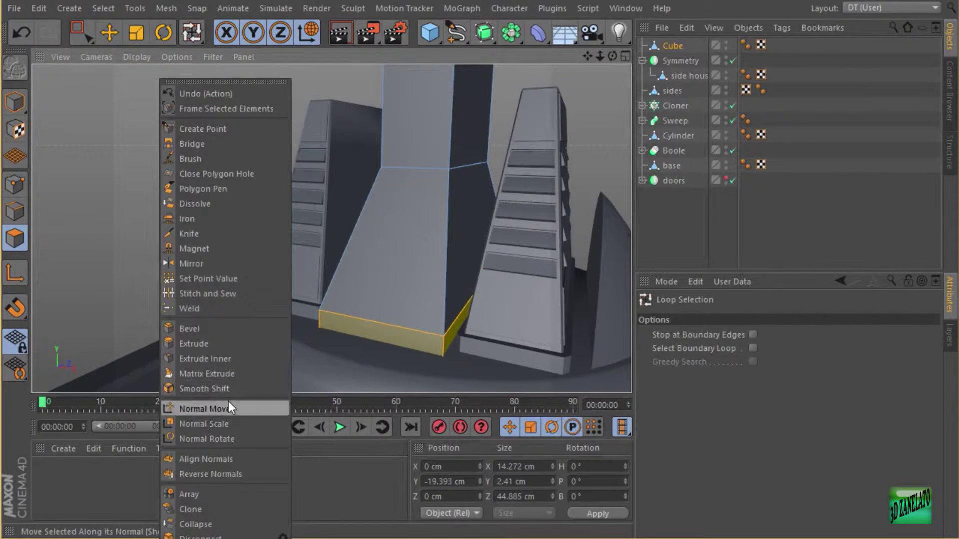
pyautogui.click(225, 389)
pyautogui.moveTo(221, 287); pyautogui.dragTo(112, 188)
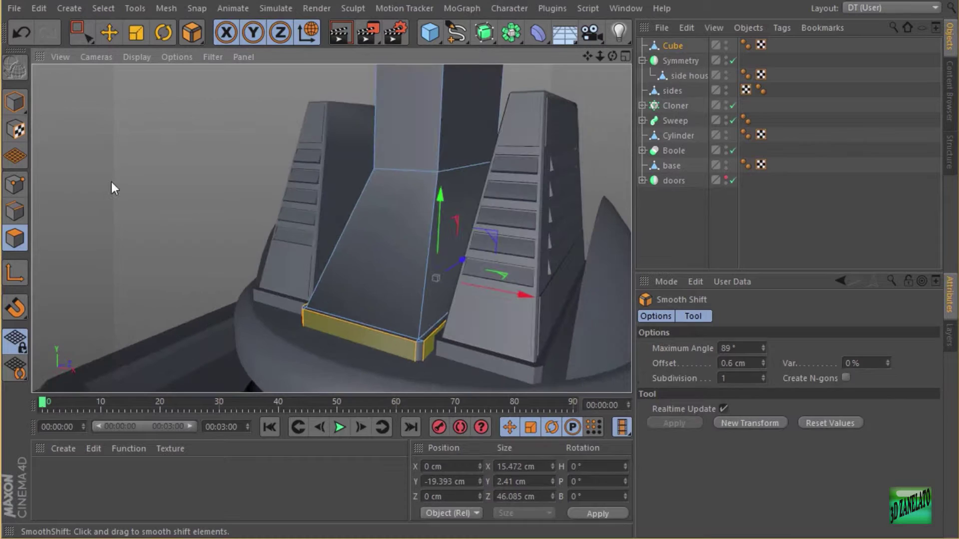
pyautogui.click(16, 101)
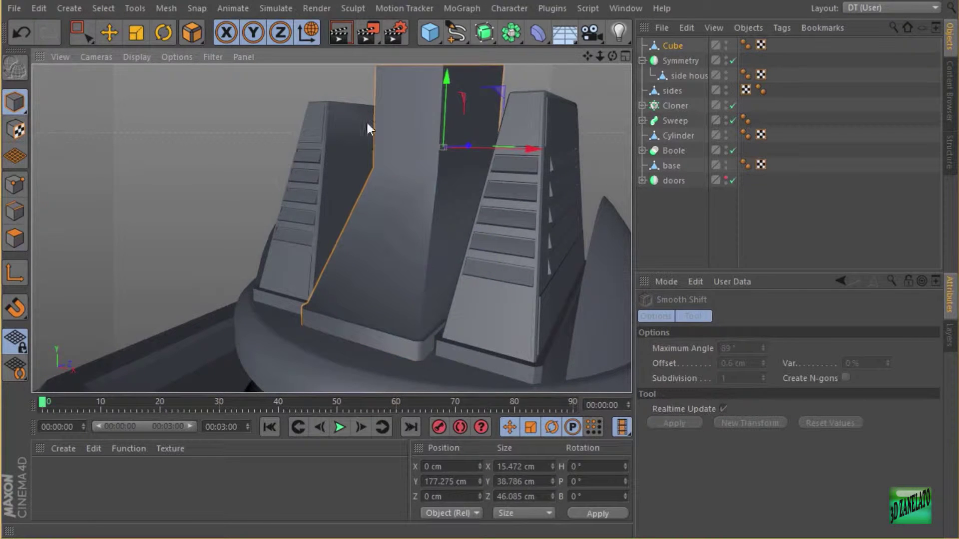
pyautogui.keyDown('alt'); pyautogui.moveTo(366, 121); pyautogui.dragTo(368, 179); pyautogui.keyUp('alt')
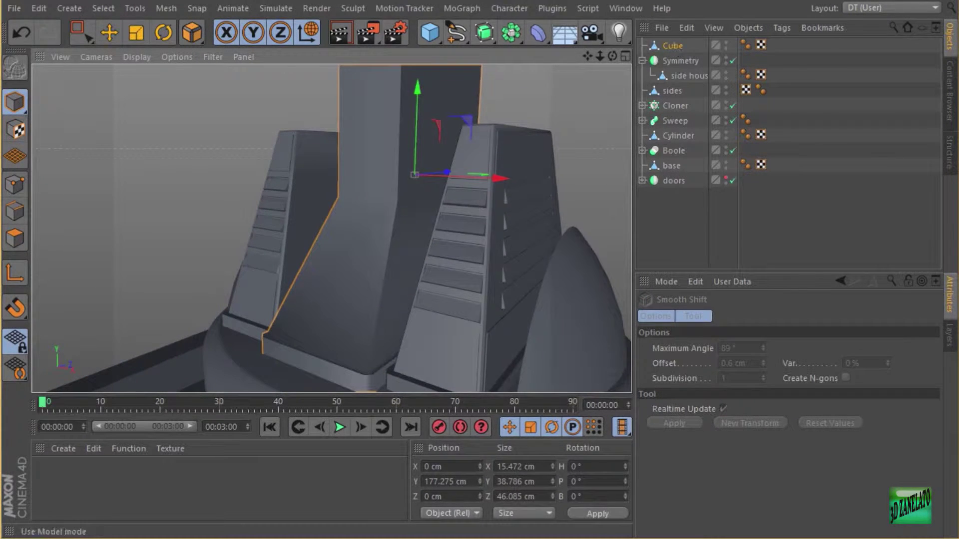
# Shorten the cube's upper section by lowering its top points to a local Y of about 11.1 cm.
pyautogui.click(15, 184)
pyautogui.moveTo(80, 39); pyautogui.dragTo(157, 76)
pyautogui.scroll(-5, 285, 135)
pyautogui.keyDown('alt'); pyautogui.moveTo(286, 135); pyautogui.dragTo(288, 179, button='middle'); pyautogui.keyUp('alt')
pyautogui.moveTo(504, 80); pyautogui.dragTo(276, 149)
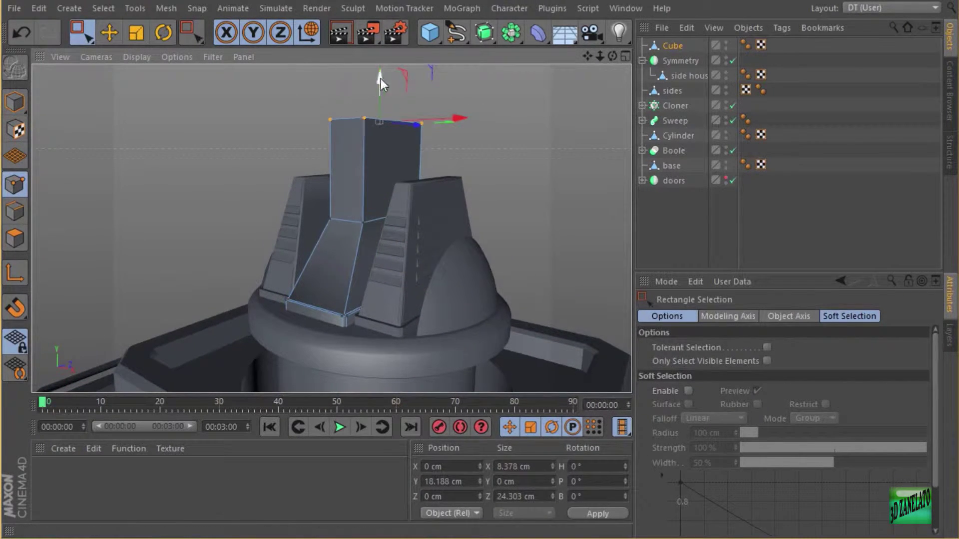
pyautogui.moveTo(381, 79); pyautogui.dragTo(379, 118)
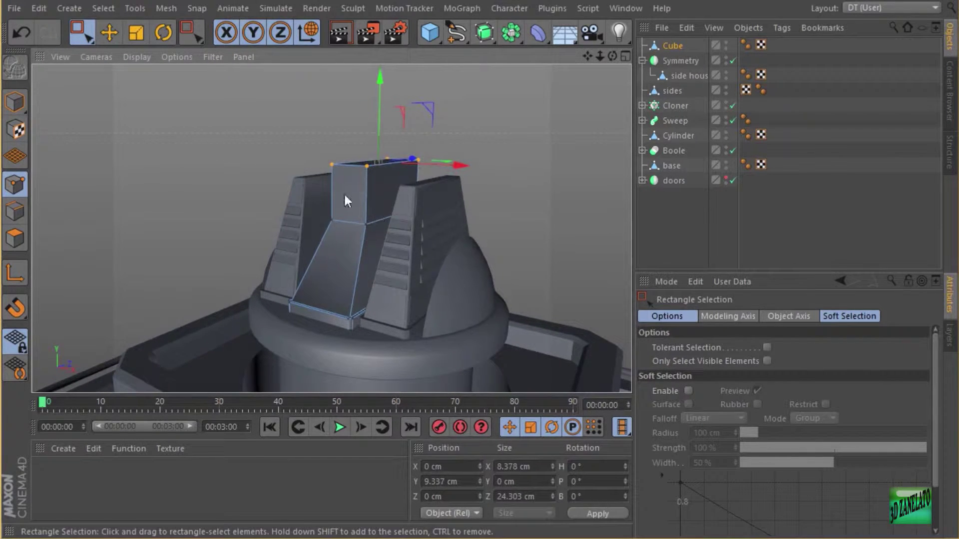
pyautogui.keyDown('alt'); pyautogui.moveTo(316, 205); pyautogui.dragTo(280, 212); pyautogui.keyUp('alt')
pyautogui.keyDown('alt'); pyautogui.moveTo(283, 203); pyautogui.dragTo(314, 182, button='right'); pyautogui.keyUp('alt')
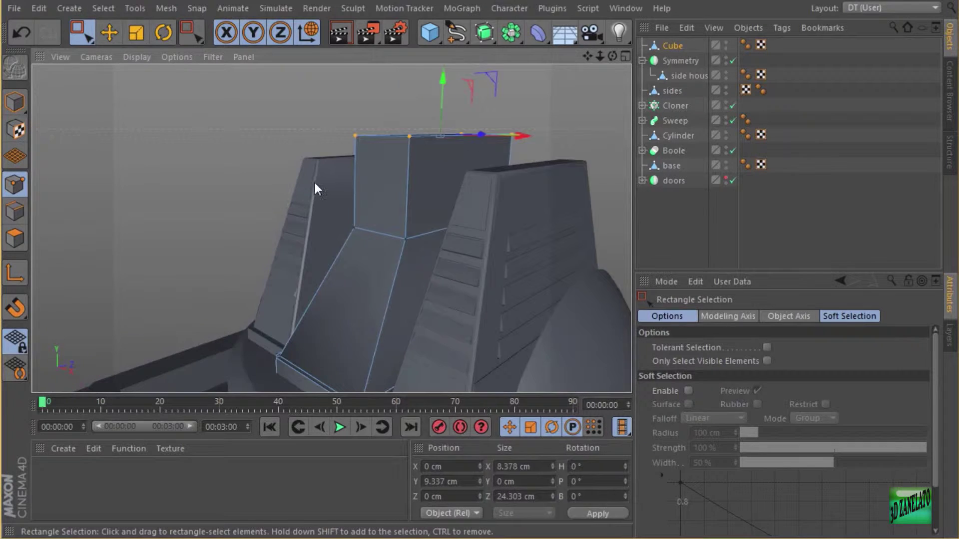
pyautogui.keyDown('alt'); pyautogui.moveTo(314, 182); pyautogui.dragTo(324, 203); pyautogui.keyUp('alt')
pyautogui.moveTo(448, 80); pyautogui.dragTo(451, 66)
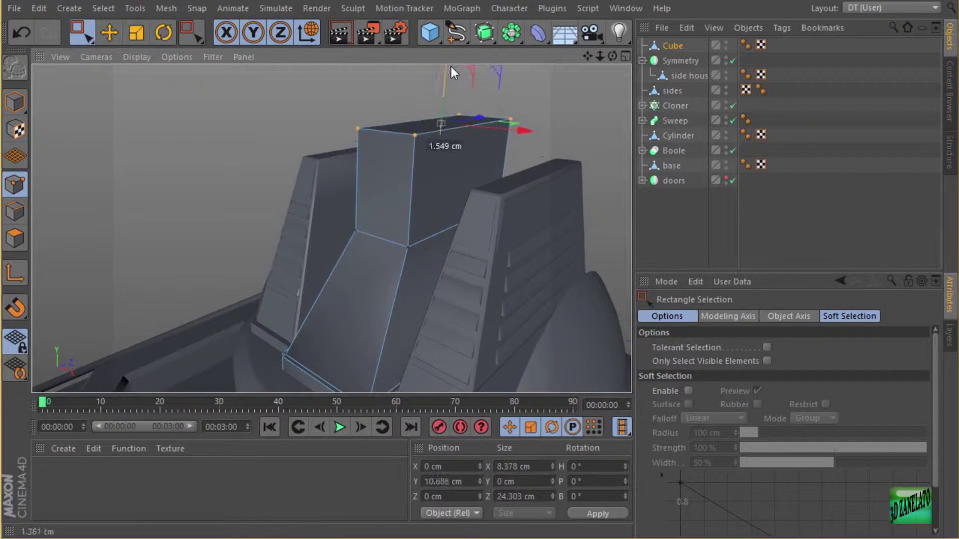
# Knife two horizontal loops around the cube's upper block, one roughly a quarter down from its top and one near its lower edge.
pyautogui.keyDown('alt'); pyautogui.moveTo(425, 125); pyautogui.dragTo(333, 184); pyautogui.keyUp('alt')
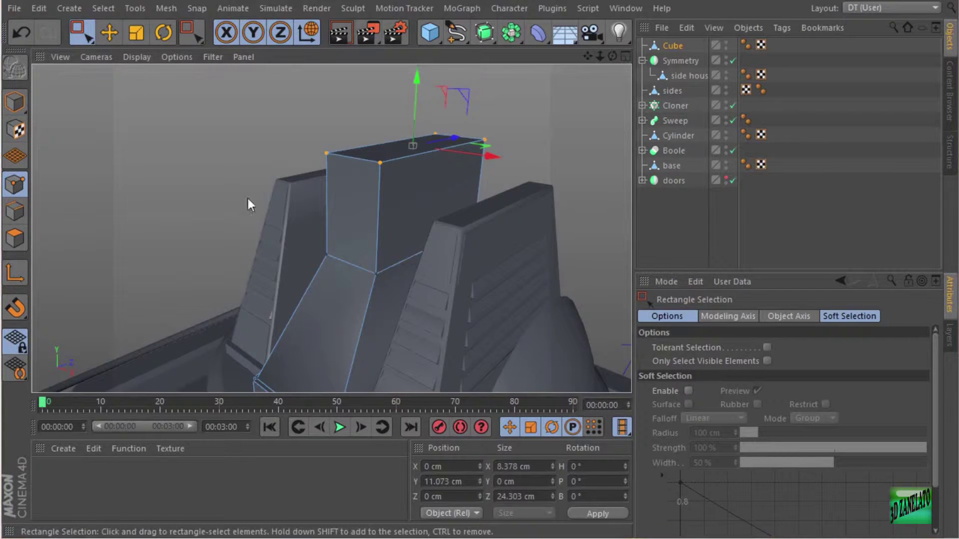
pyautogui.rightClick(218, 146)
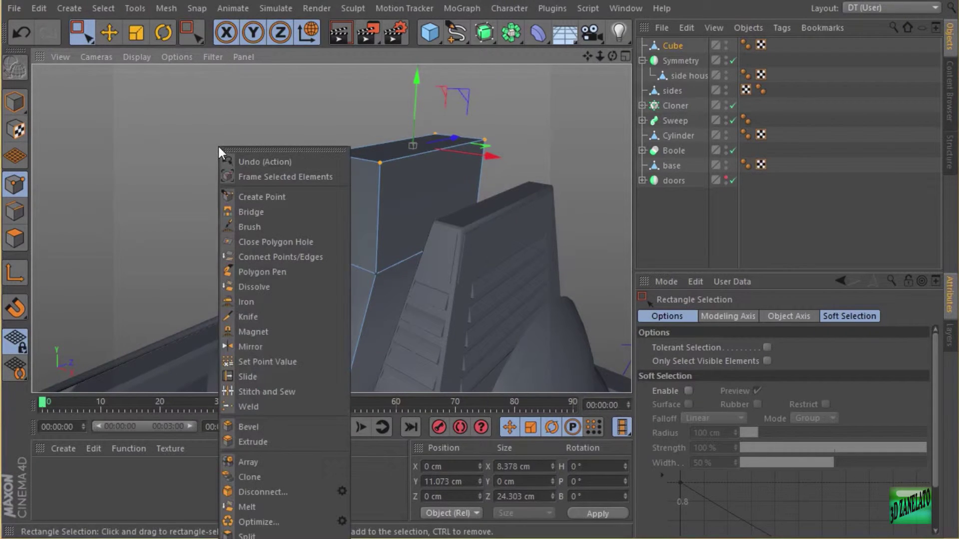
pyautogui.click(297, 320)
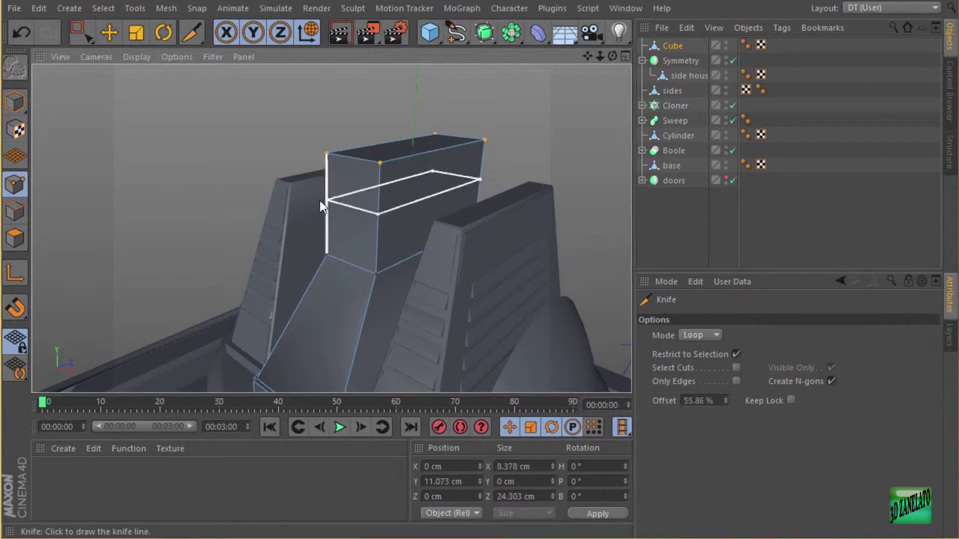
pyautogui.scroll(3, 324, 201)
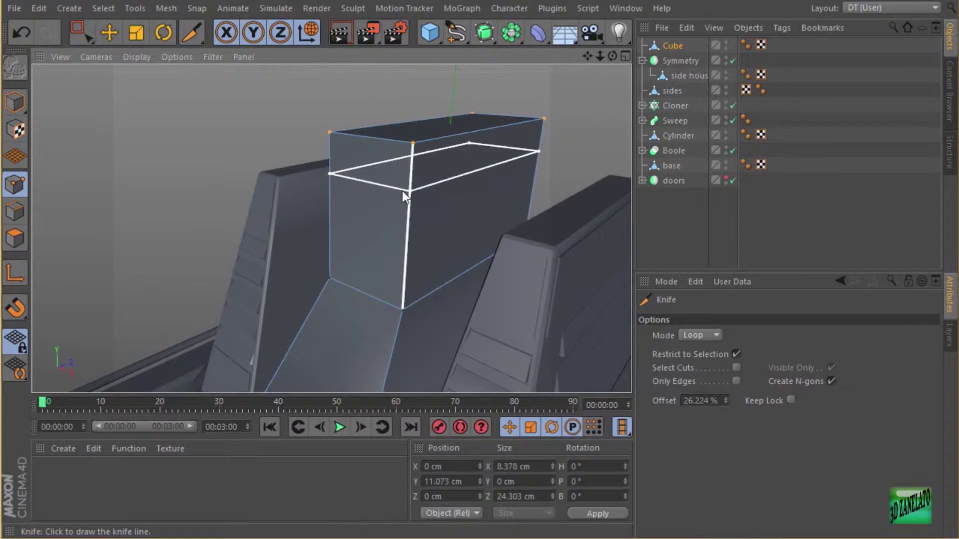
pyautogui.keyDown('alt'); pyautogui.moveTo(410, 218); pyautogui.dragTo(421, 160); pyautogui.keyUp('alt')
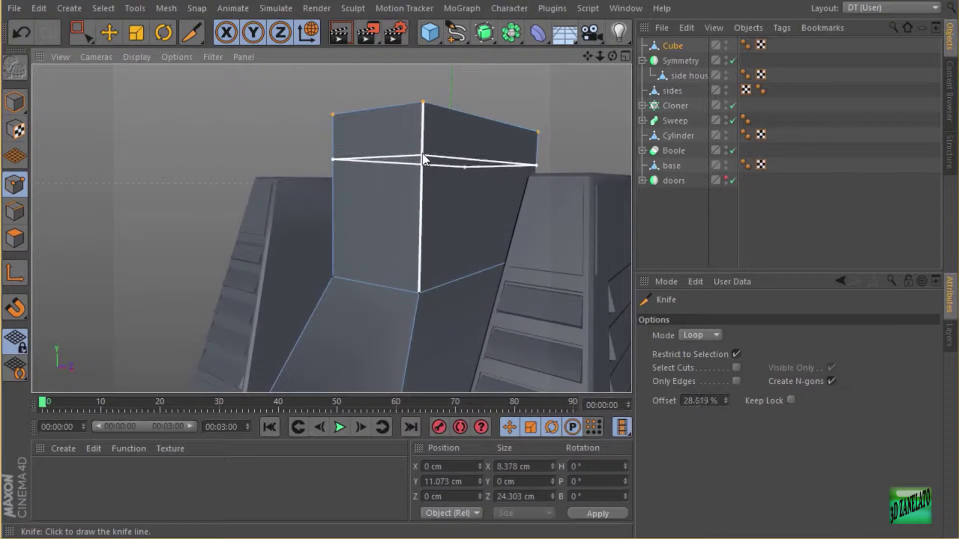
pyautogui.click(424, 152)
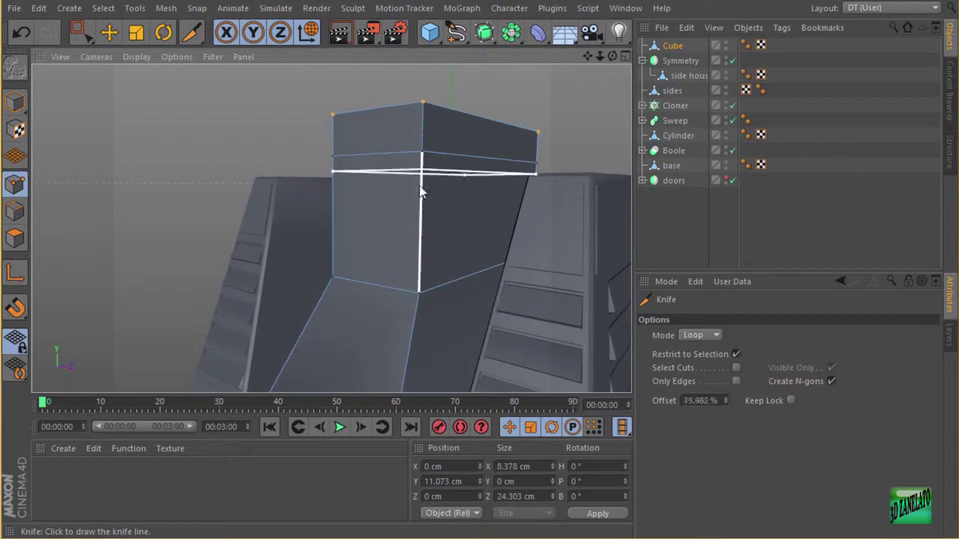
pyautogui.click(419, 244)
# Knife a vertical loop across the upper block about 6.6 cm from its negative-Z end.
pyautogui.keyDown('alt'); pyautogui.moveTo(419, 245); pyautogui.dragTo(196, 264); pyautogui.keyUp('alt')
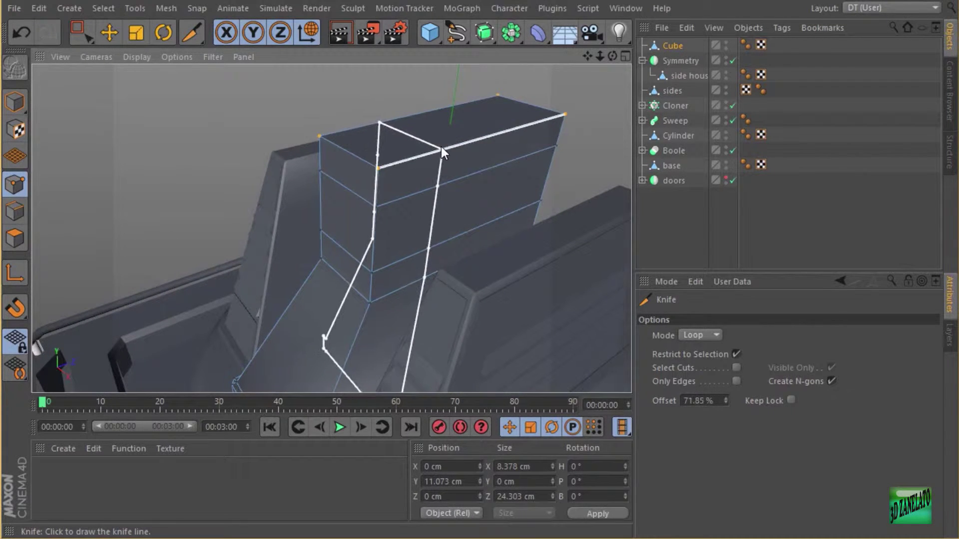
pyautogui.click(440, 149)
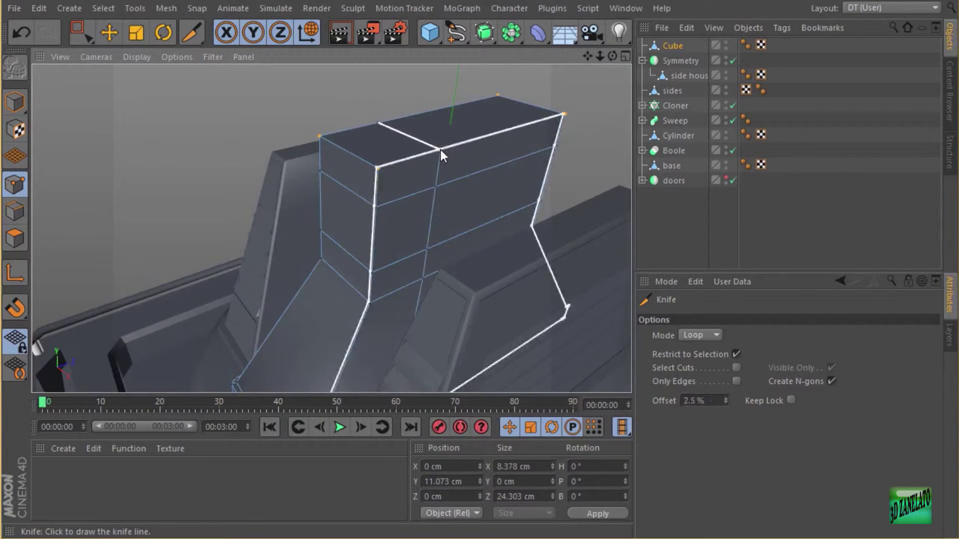
# Try a second vertical loop cut near the block's opposite end, undo it and check the spacing from above.
pyautogui.click(518, 131)
pyautogui.keyDown('alt'); pyautogui.moveTo(518, 131); pyautogui.dragTo(515, 188); pyautogui.keyUp('alt')
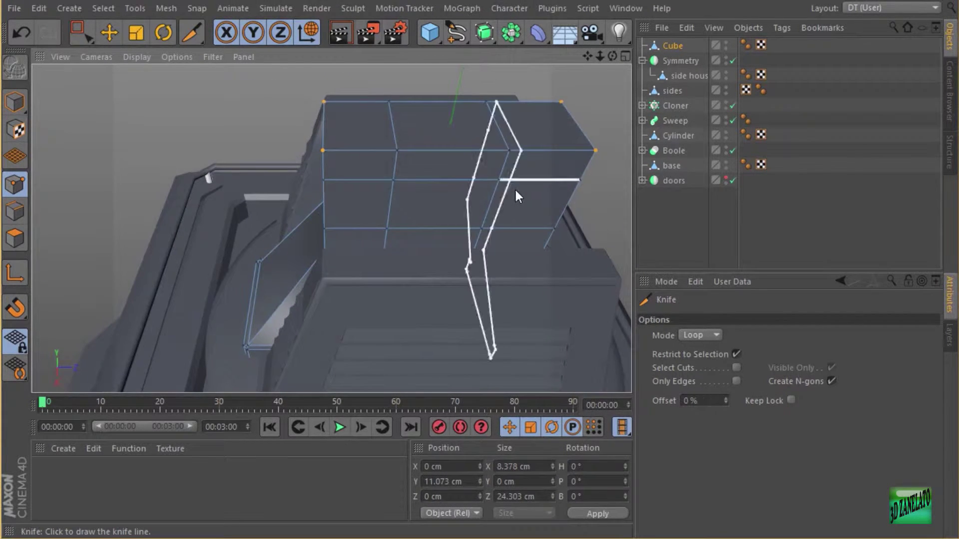
pyautogui.hotkey('ctrl', 'z')
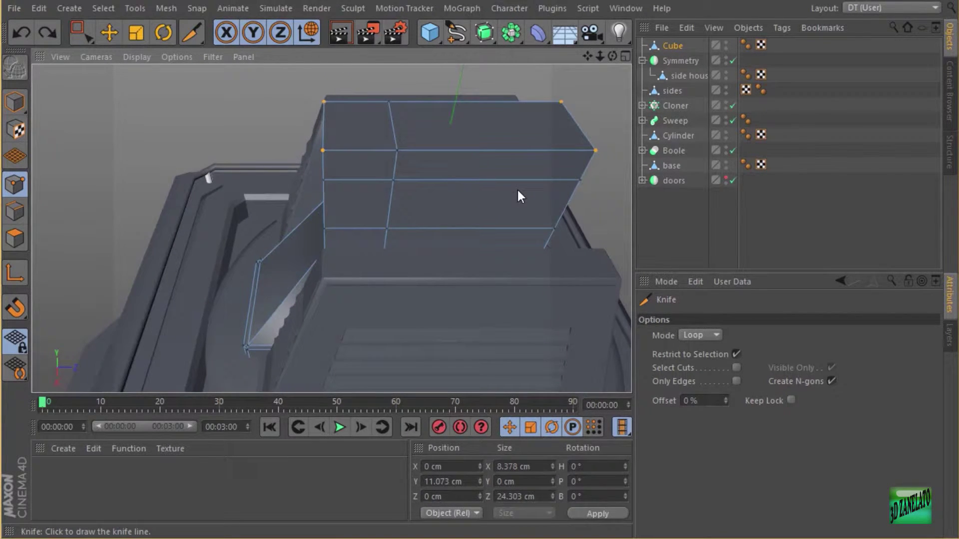
pyautogui.click(628, 57)
pyautogui.click(627, 54)
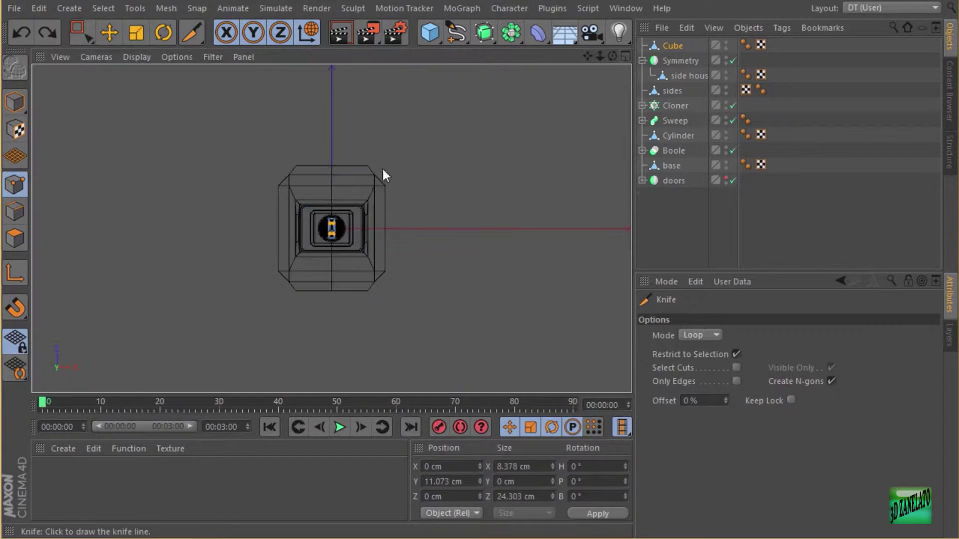
pyautogui.scroll(5, 389, 201)
pyautogui.scroll(8, 375, 182)
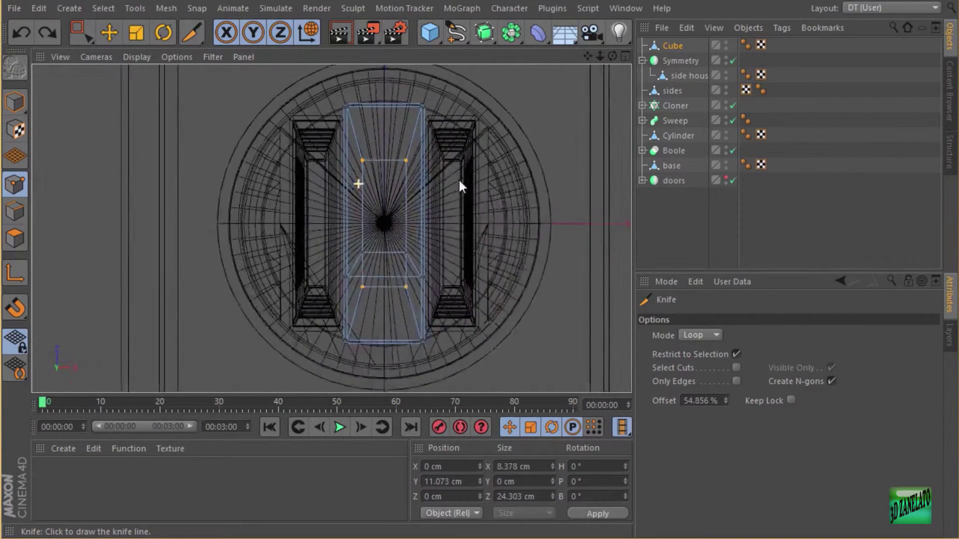
pyautogui.scroll(5, 344, 159)
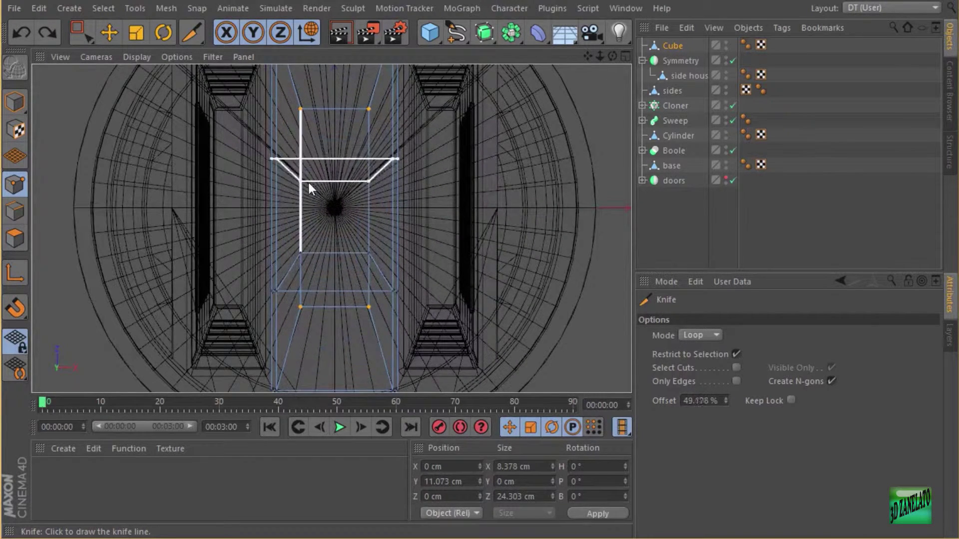
pyautogui.click(626, 56)
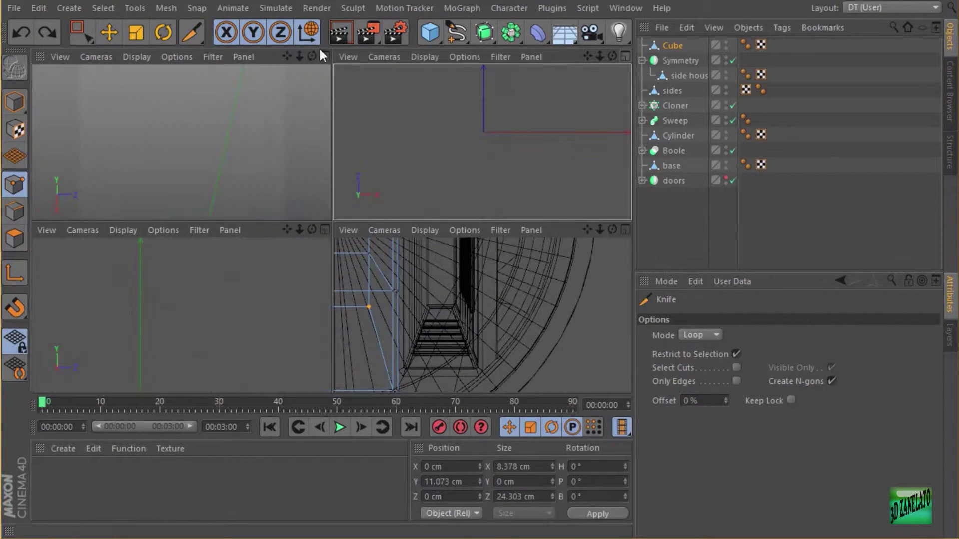
pyautogui.click(325, 54)
# Knife a second vertical loop across the upper block near its positive-Z end.
pyautogui.keyDown('alt'); pyautogui.moveTo(473, 122); pyautogui.dragTo(464, 138); pyautogui.keyUp('alt')
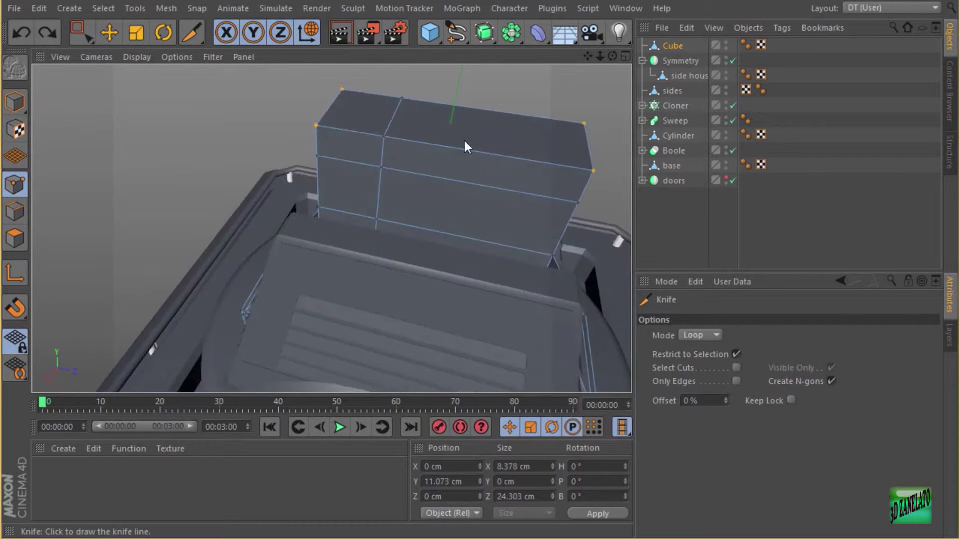
pyautogui.click(525, 157)
pyautogui.keyDown('alt'); pyautogui.moveTo(482, 148); pyautogui.dragTo(519, 165); pyautogui.keyUp('alt')
# Delete the end polygon and both adjoining side polygons of the middle band at the cube's negative-Z end.
pyautogui.click(22, 98)
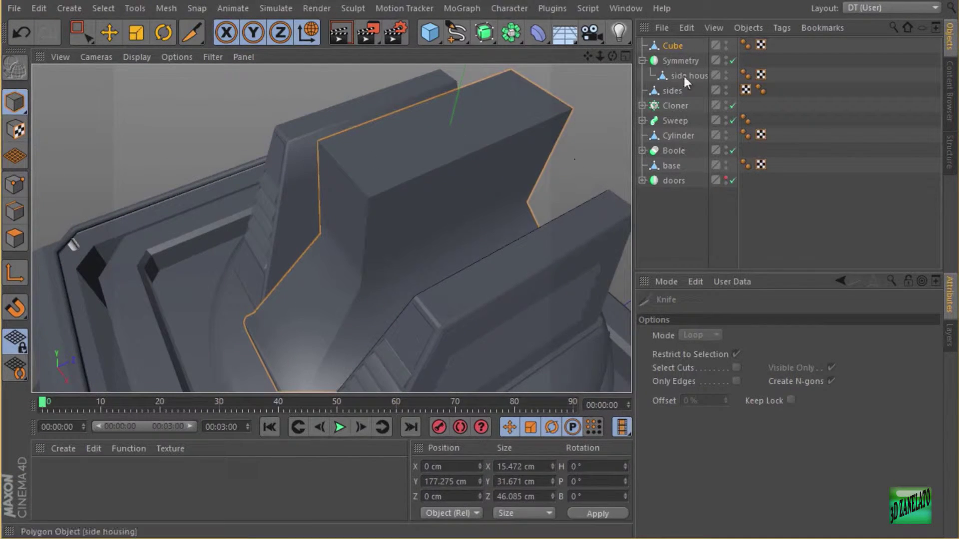
pyautogui.click(677, 48)
pyautogui.click(15, 239)
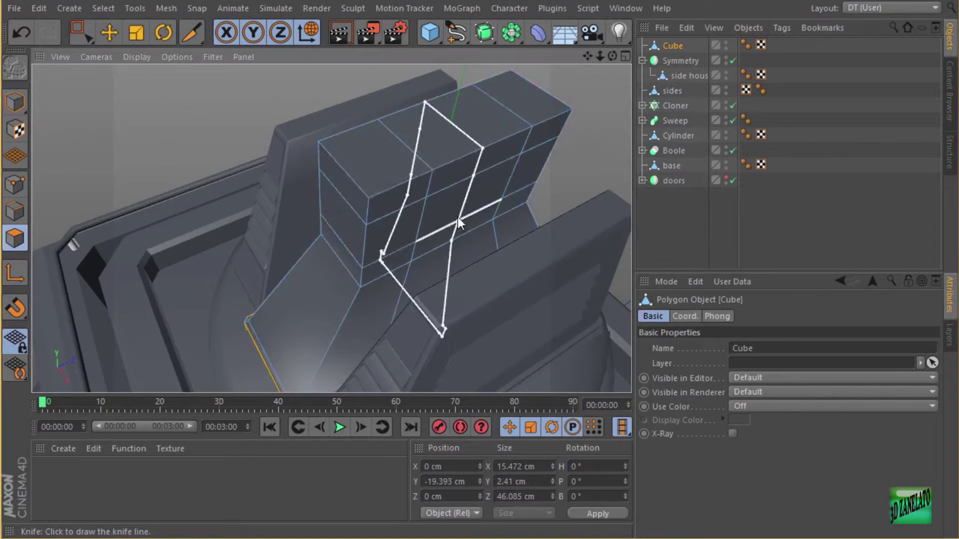
pyautogui.keyDown('alt'); pyautogui.moveTo(458, 216); pyautogui.dragTo(437, 161); pyautogui.keyUp('alt')
pyautogui.click(86, 35)
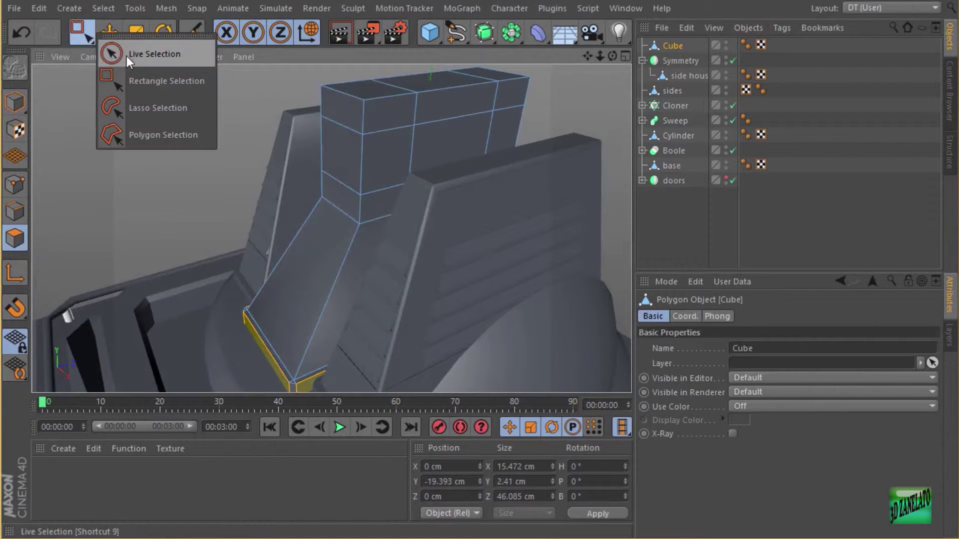
pyautogui.click(126, 56)
pyautogui.keyDown('alt'); pyautogui.moveTo(300, 149); pyautogui.dragTo(350, 149, button='right'); pyautogui.keyUp('alt')
pyautogui.click(544, 181)
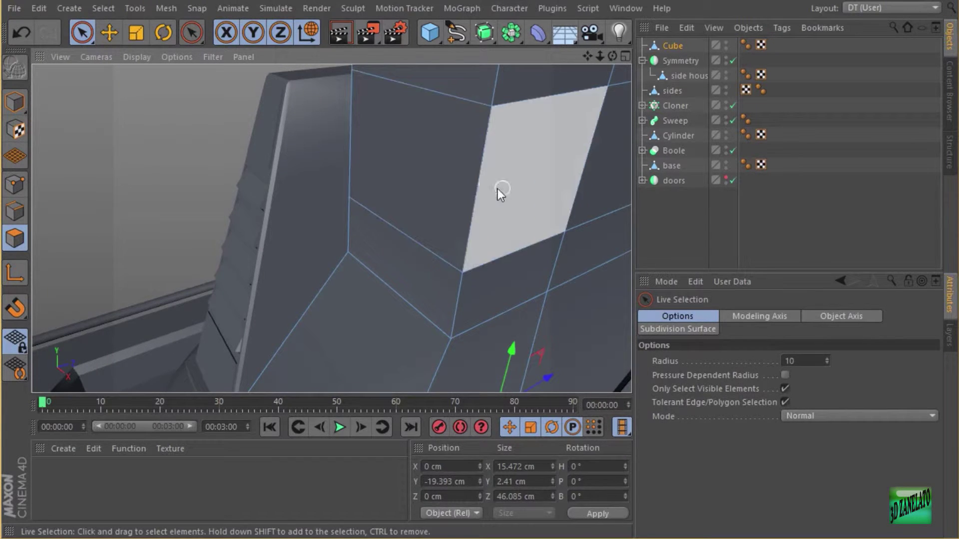
pyautogui.moveTo(498, 188)
pyautogui.mouseDown()
pyautogui.moveTo(421, 185)
pyautogui.moveTo(461, 216)
pyautogui.moveTo(587, 203)
pyautogui.moveTo(458, 172)
pyautogui.mouseUp()
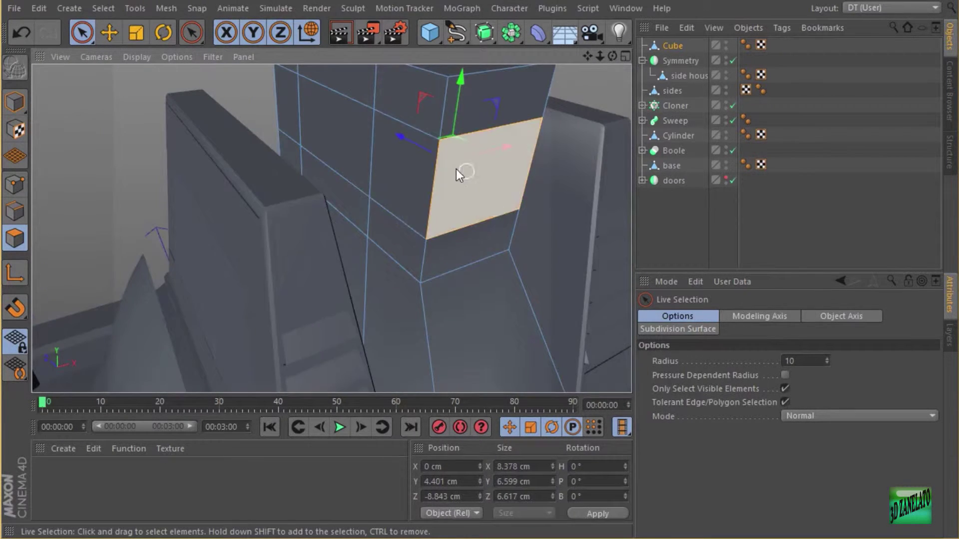
pyautogui.press('Delete')
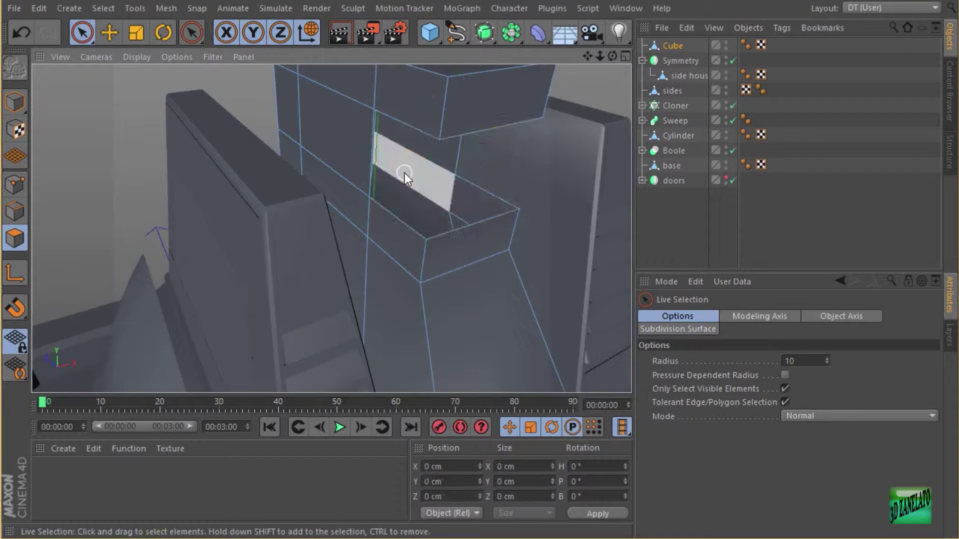
# Bridge the two opposite lower side edges of the open notch to create its floor polygon.
pyautogui.keyDown('alt'); pyautogui.moveTo(306, 204); pyautogui.dragTo(159, 171); pyautogui.keyUp('alt')
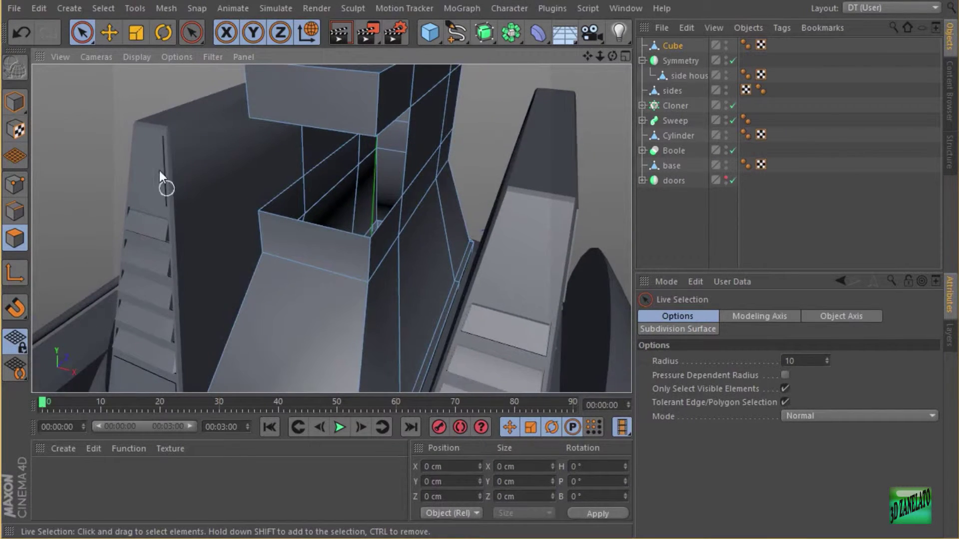
pyautogui.click(22, 209)
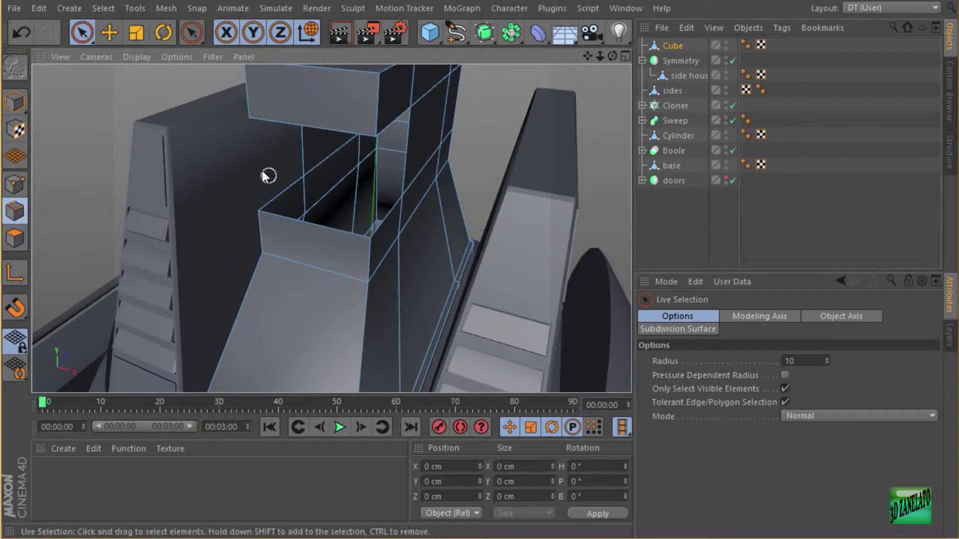
pyautogui.rightClick(247, 139)
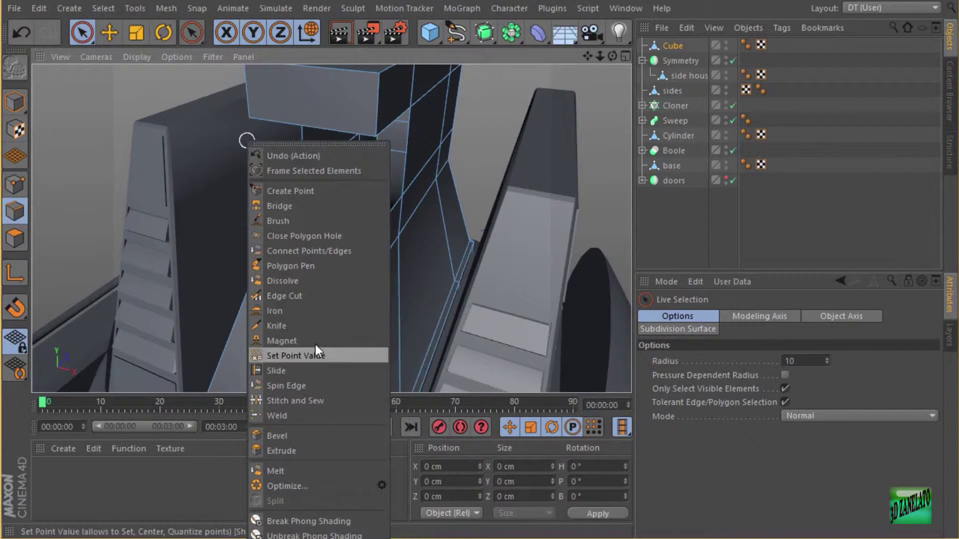
pyautogui.click(291, 207)
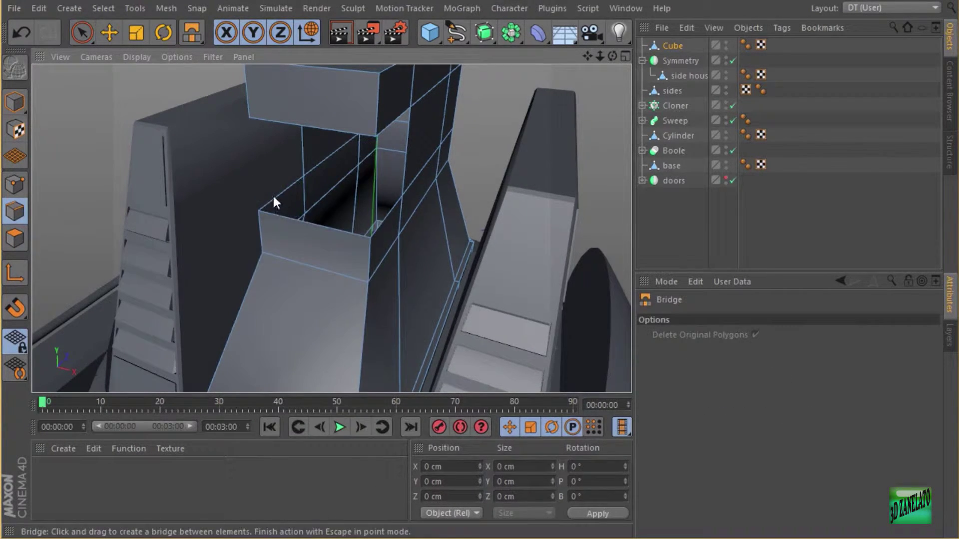
pyautogui.moveTo(277, 197); pyautogui.dragTo(375, 227)
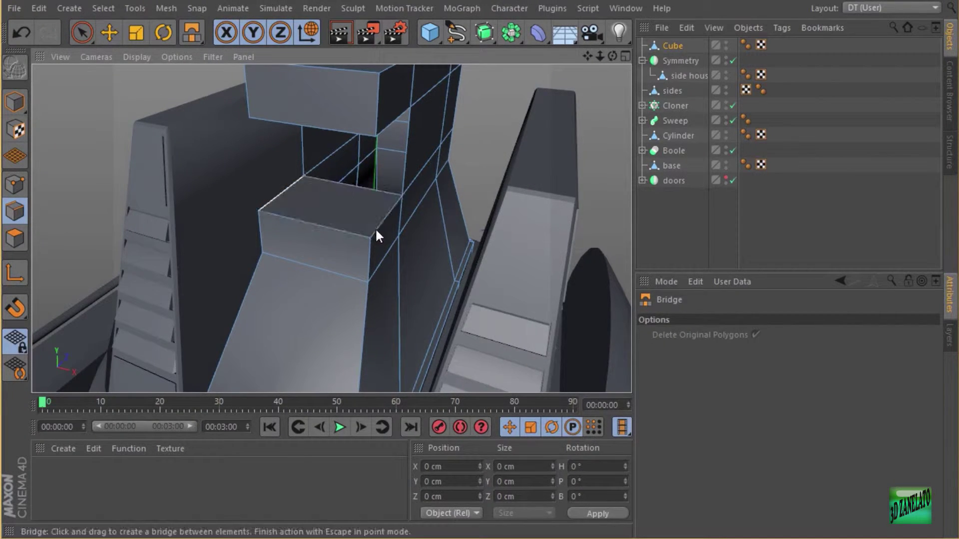
# Bridge the remaining open edges of the notch to close its back wall and underside.
pyautogui.keyDown('alt'); pyautogui.moveTo(443, 152); pyautogui.dragTo(439, 113); pyautogui.keyUp('alt')
pyautogui.keyDown('alt'); pyautogui.moveTo(439, 114); pyautogui.dragTo(419, 194, button='middle'); pyautogui.keyUp('alt')
pyautogui.moveTo(293, 175); pyautogui.dragTo(374, 198)
pyautogui.keyDown('alt'); pyautogui.moveTo(348, 168); pyautogui.dragTo(375, 167, button='right'); pyautogui.keyUp('alt')
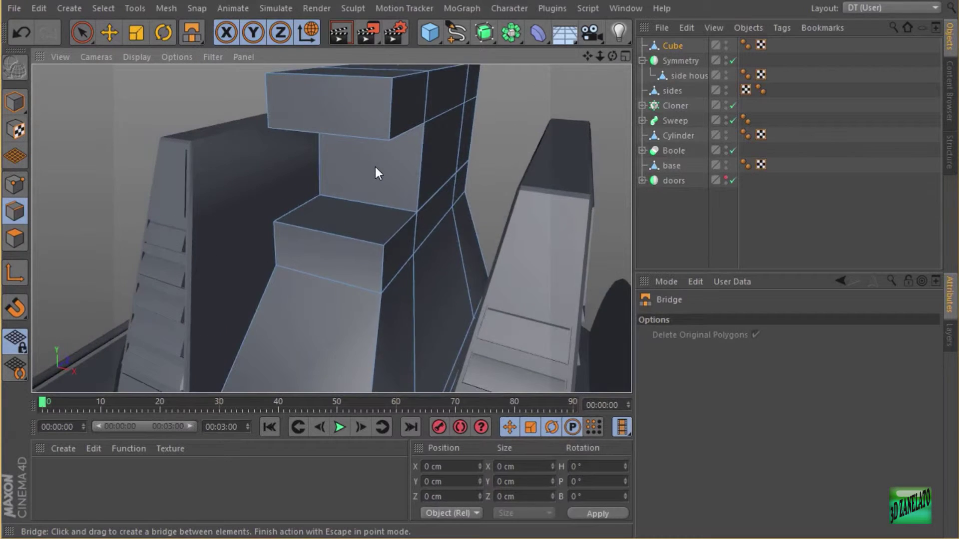
pyautogui.keyDown('alt'); pyautogui.moveTo(391, 196); pyautogui.dragTo(360, 176); pyautogui.keyUp('alt')
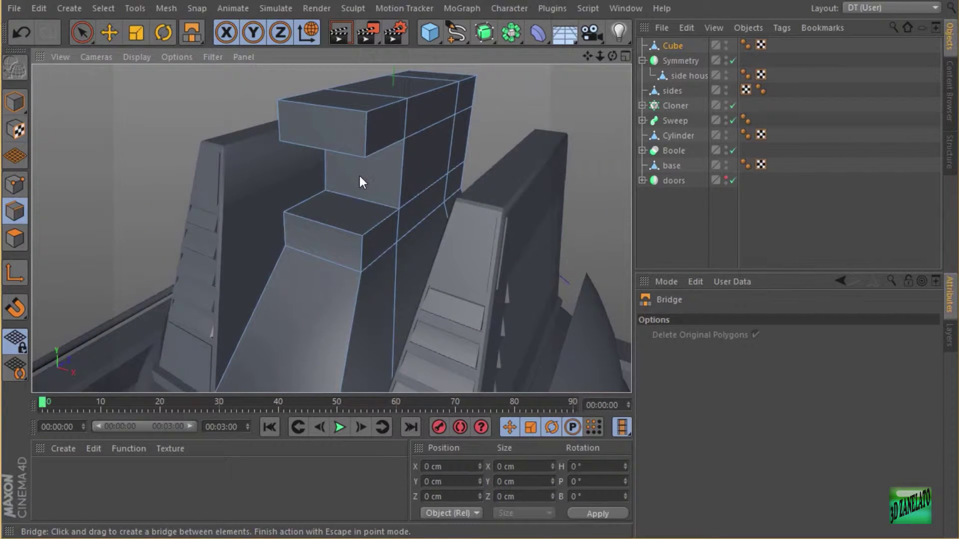
# Select the notch's floor and the overhang's underside, and inset both polygons with Extrude Inner by 0.94 cm.
pyautogui.click(15, 238)
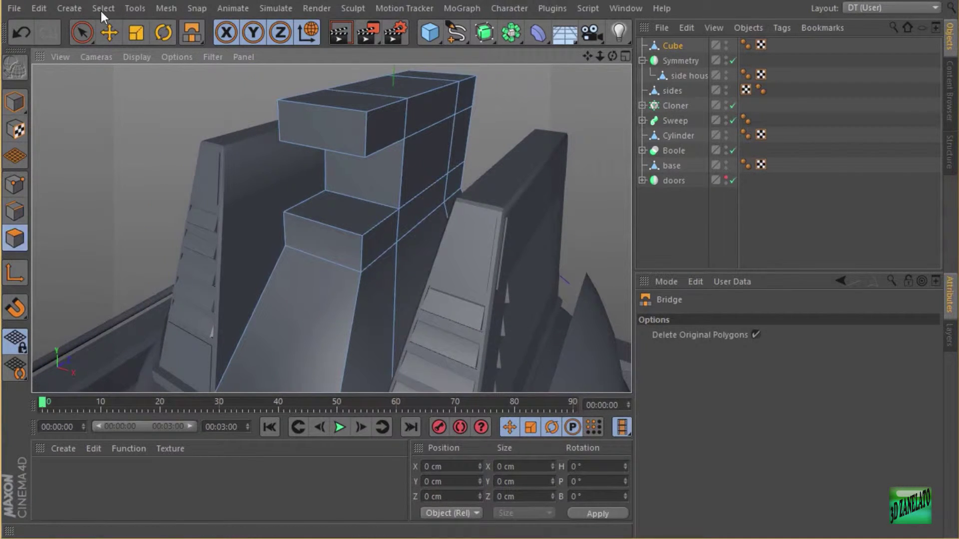
pyautogui.click(82, 32)
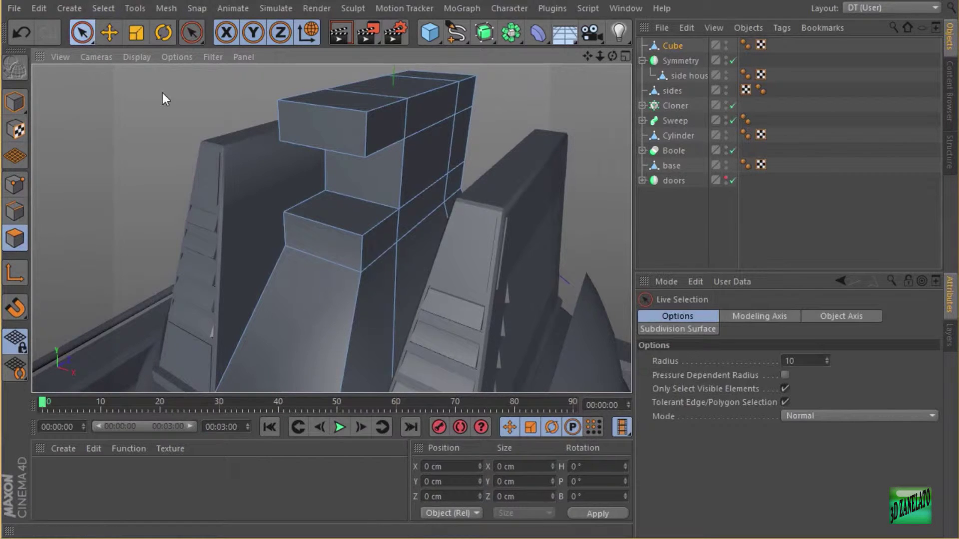
pyautogui.click(361, 211)
pyautogui.keyDown('alt'); pyautogui.moveTo(387, 193); pyautogui.dragTo(423, 142); pyautogui.keyUp('alt')
pyautogui.keyDown('shift'); pyautogui.click(362, 137); pyautogui.keyUp('shift')
pyautogui.rightClick(494, 130)
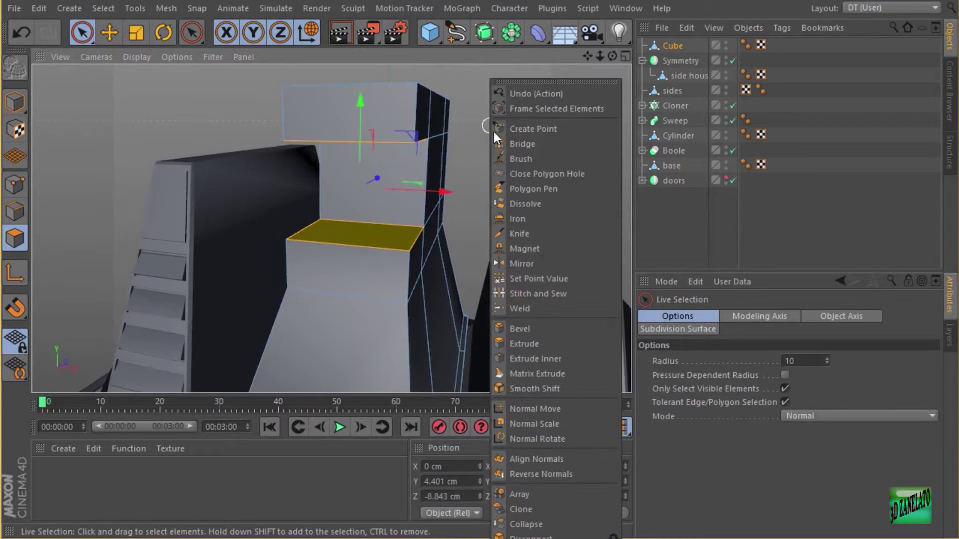
pyautogui.click(549, 358)
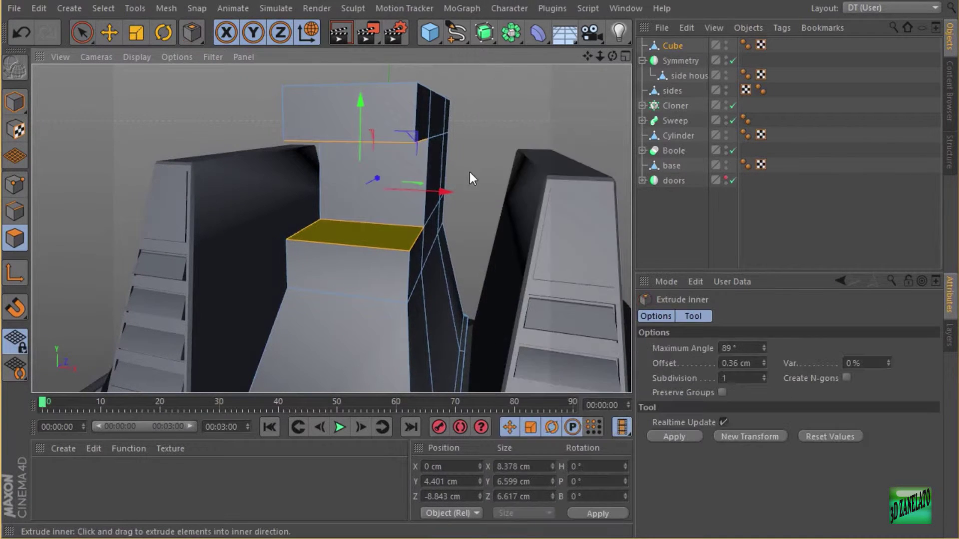
pyautogui.keyDown('alt'); pyautogui.moveTo(470, 172); pyautogui.dragTo(403, 130); pyautogui.keyUp('alt')
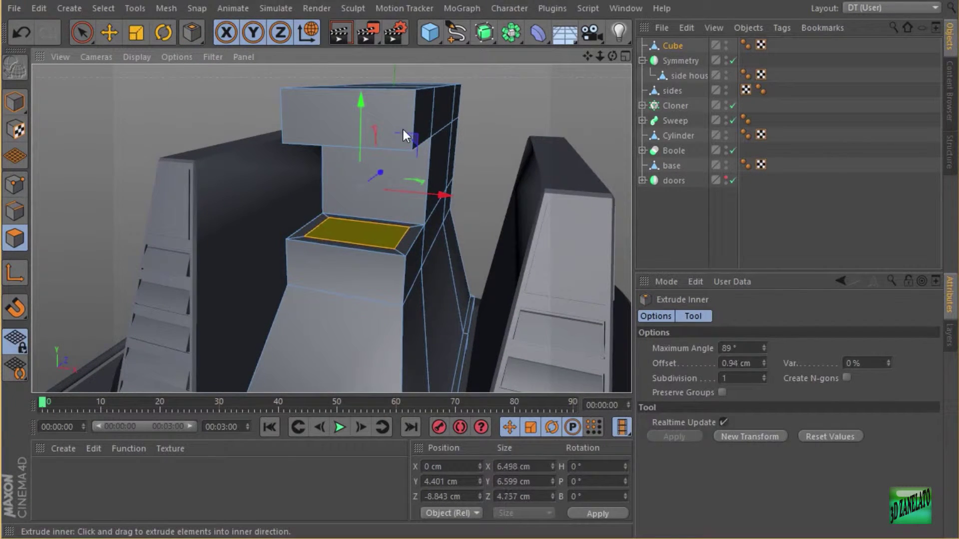
# Scale the two inset polygons along X to a width of about 4.87 cm.
pyautogui.click(137, 34)
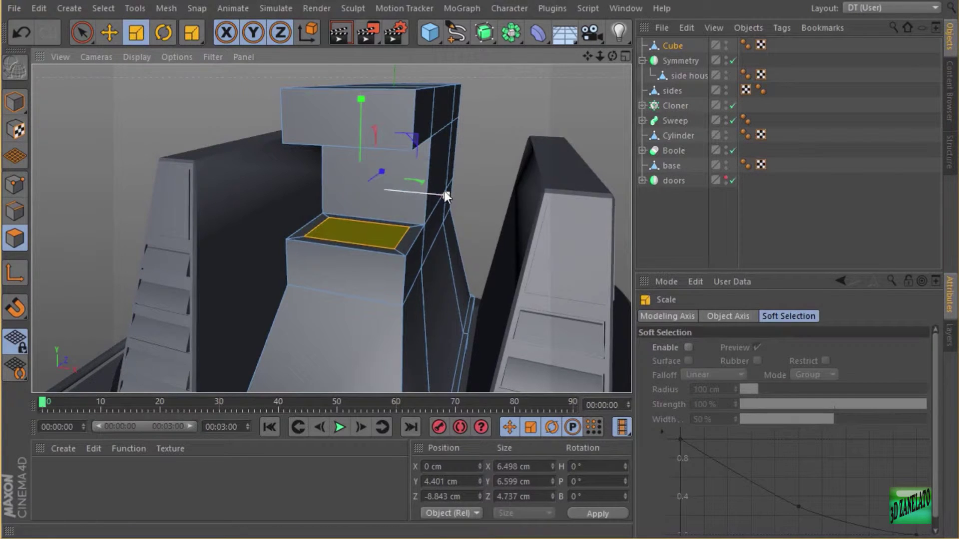
pyautogui.moveTo(444, 193); pyautogui.dragTo(422, 192)
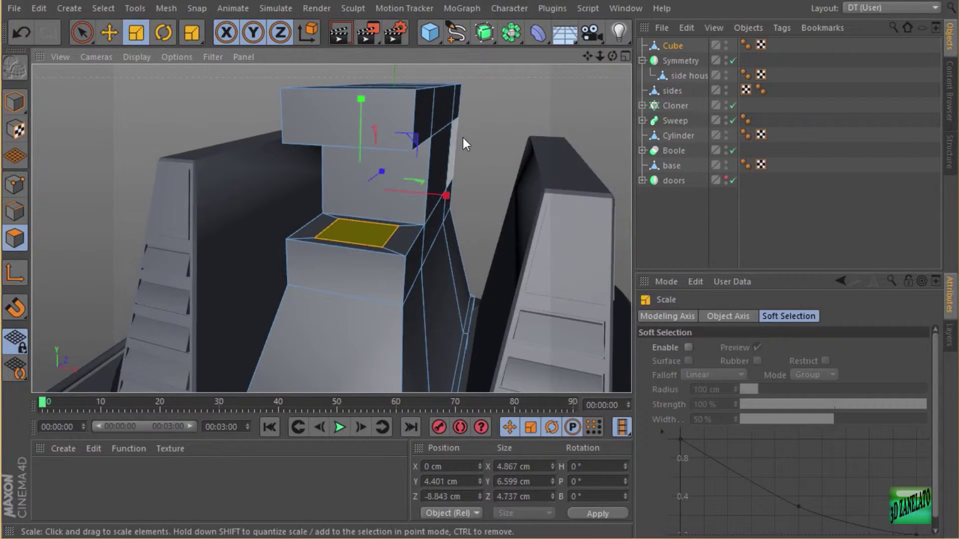
# Extrude the two inset polygons of the notch inward with an offset of -0.86 cm.
pyautogui.rightClick(463, 138)
pyautogui.click(503, 342)
pyautogui.moveTo(491, 244); pyautogui.dragTo(423, 278)
pyautogui.keyDown('alt'); pyautogui.moveTo(422, 278); pyautogui.dragTo(420, 174); pyautogui.keyUp('alt')
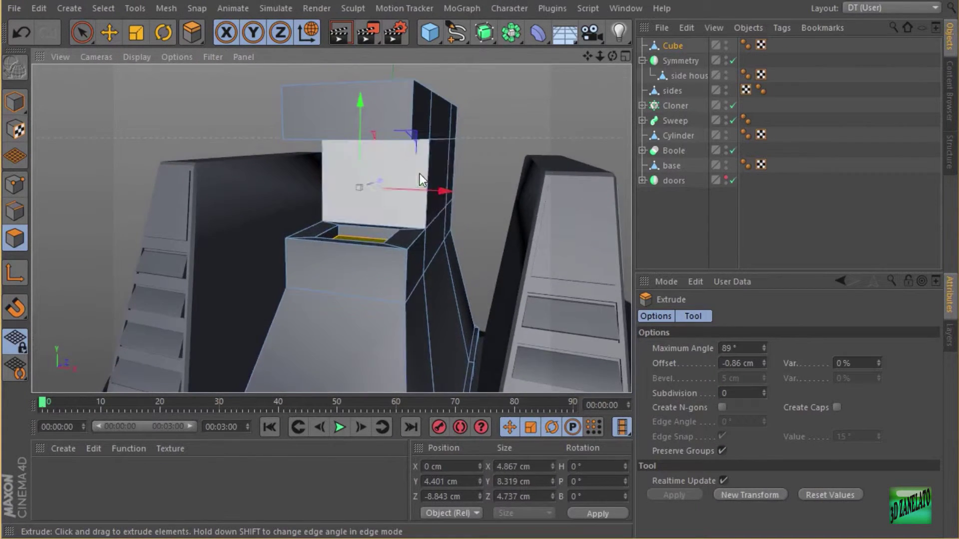
pyautogui.scroll(2, 420, 173)
# Select the short vertical corner edges inside both recesses, in the notch's floor and the overhang's underside.
pyautogui.click(18, 206)
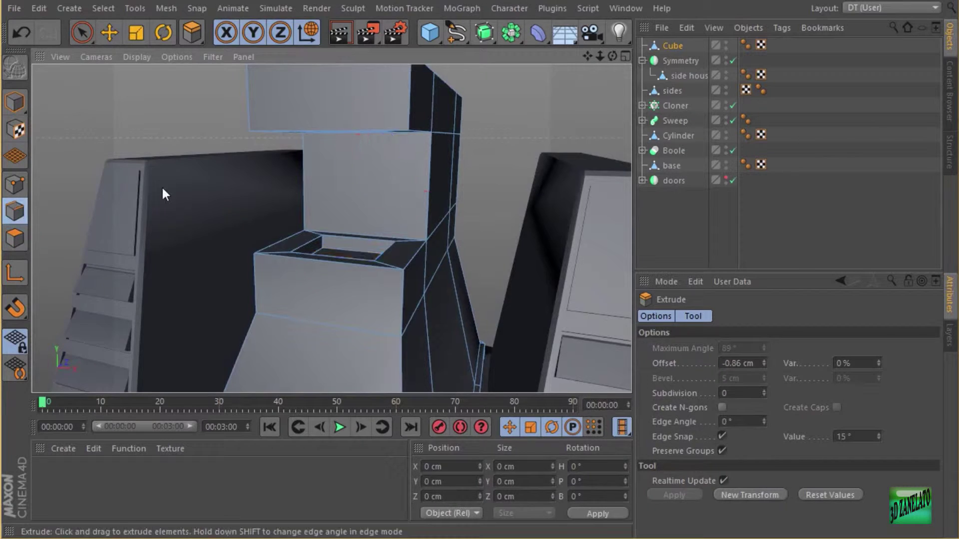
pyautogui.keyDown('alt'); pyautogui.moveTo(163, 189); pyautogui.dragTo(167, 212); pyautogui.keyUp('alt')
pyautogui.rightClick(167, 210)
pyautogui.click(268, 255)
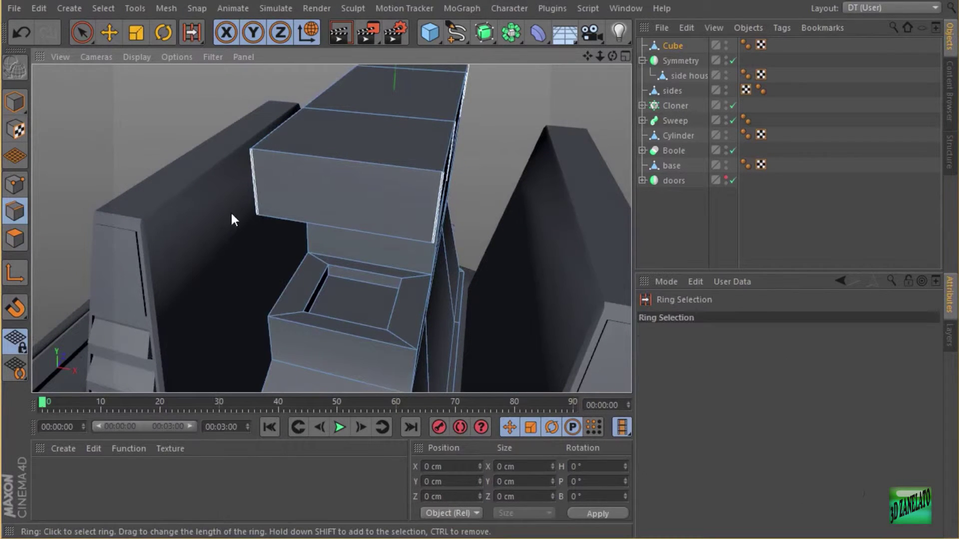
pyautogui.click(330, 271)
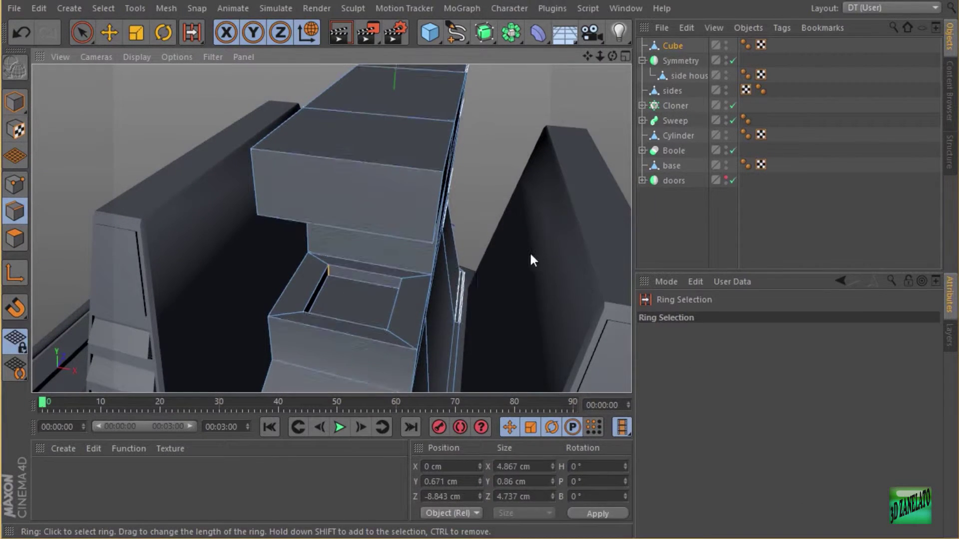
pyautogui.keyDown('alt'); pyautogui.moveTo(530, 251); pyautogui.dragTo(503, 193); pyautogui.keyUp('alt')
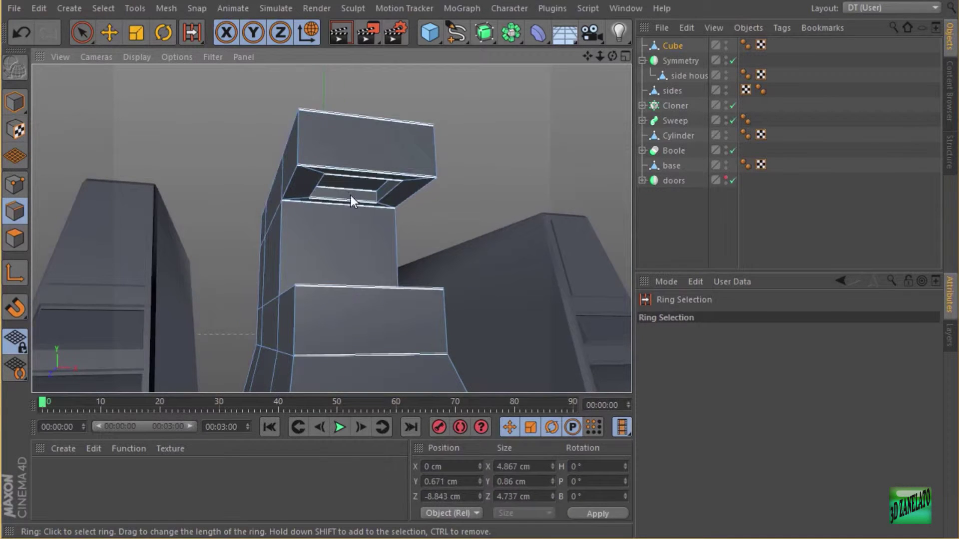
pyautogui.click(378, 197)
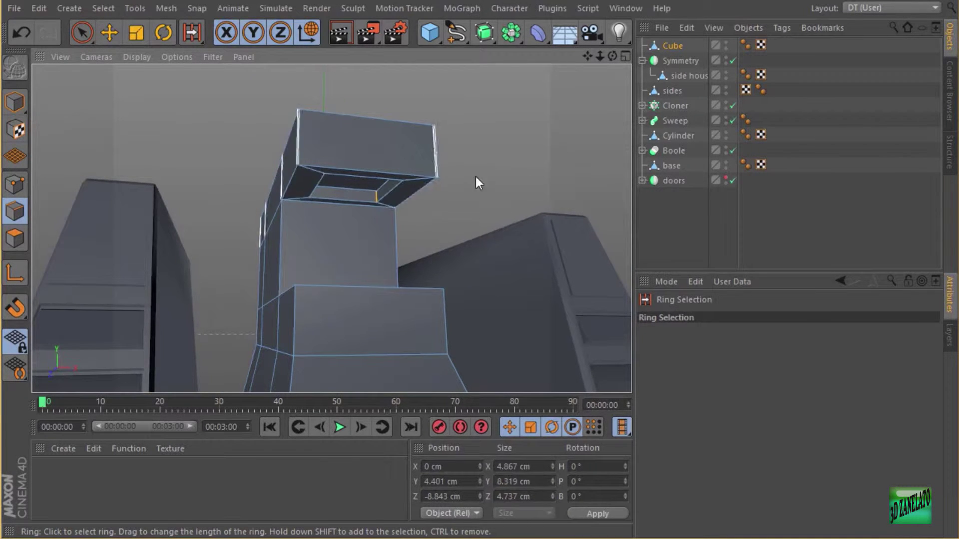
pyautogui.keyDown('alt'); pyautogui.moveTo(476, 176); pyautogui.dragTo(449, 232); pyautogui.keyUp('alt')
# Bevel the selected corner edges of both recesses in Chamfer mode with an offset of 0.74 cm and no subdivision.
pyautogui.rightClick(450, 241)
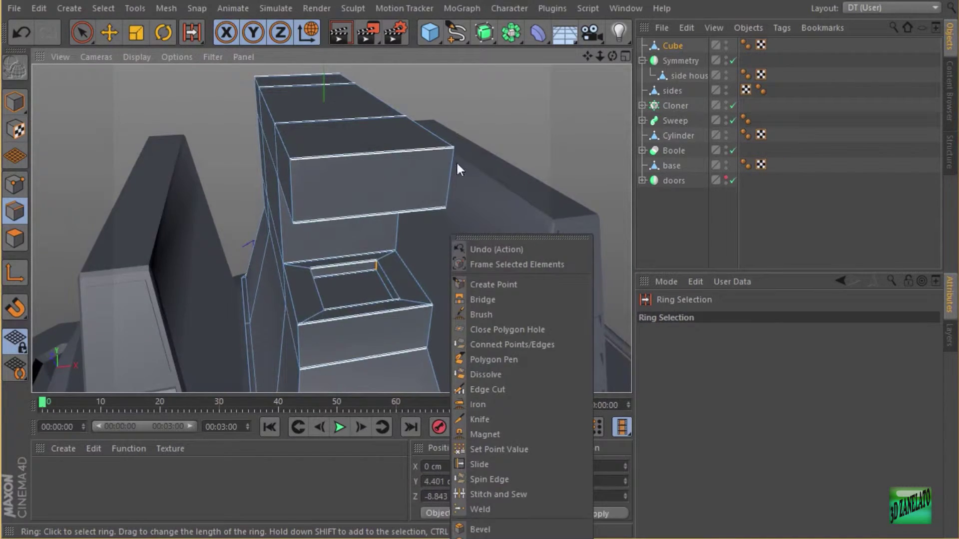
pyautogui.click(481, 530)
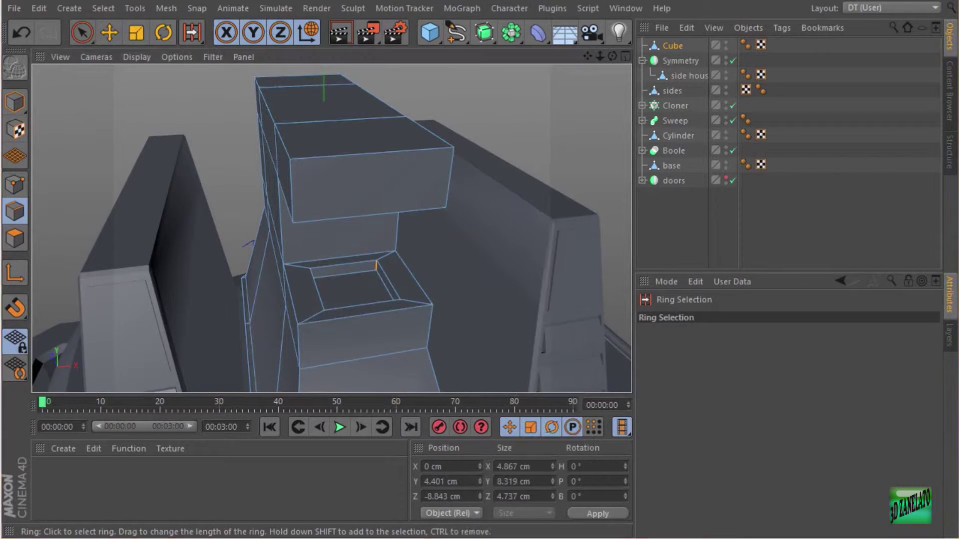
pyautogui.rightClick(554, 207)
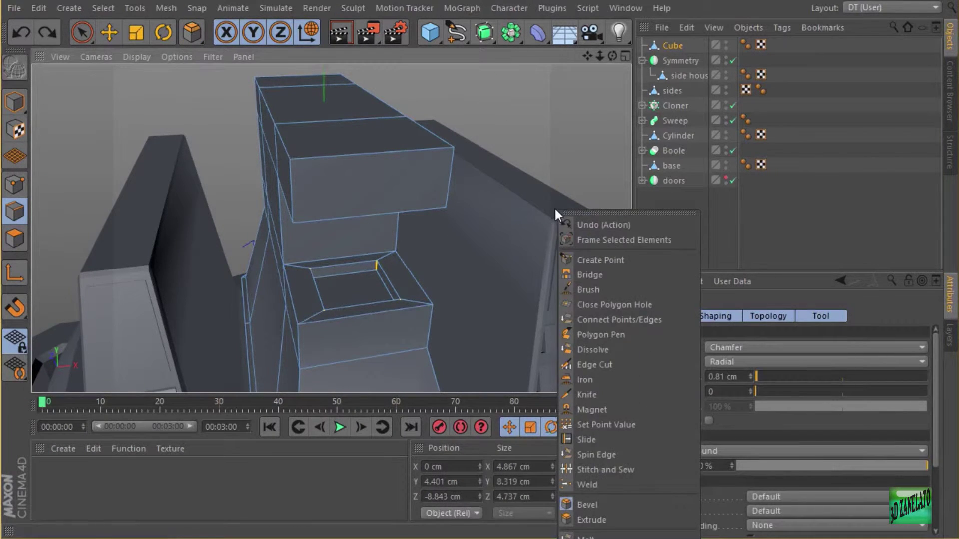
pyautogui.click(591, 506)
pyautogui.moveTo(440, 247); pyautogui.dragTo(443, 112)
pyautogui.keyDown('alt'); pyautogui.moveTo(431, 152); pyautogui.dragTo(483, 158, button='right'); pyautogui.keyUp('alt')
pyautogui.keyDown('alt'); pyautogui.moveTo(483, 159); pyautogui.dragTo(440, 245); pyautogui.keyUp('alt')
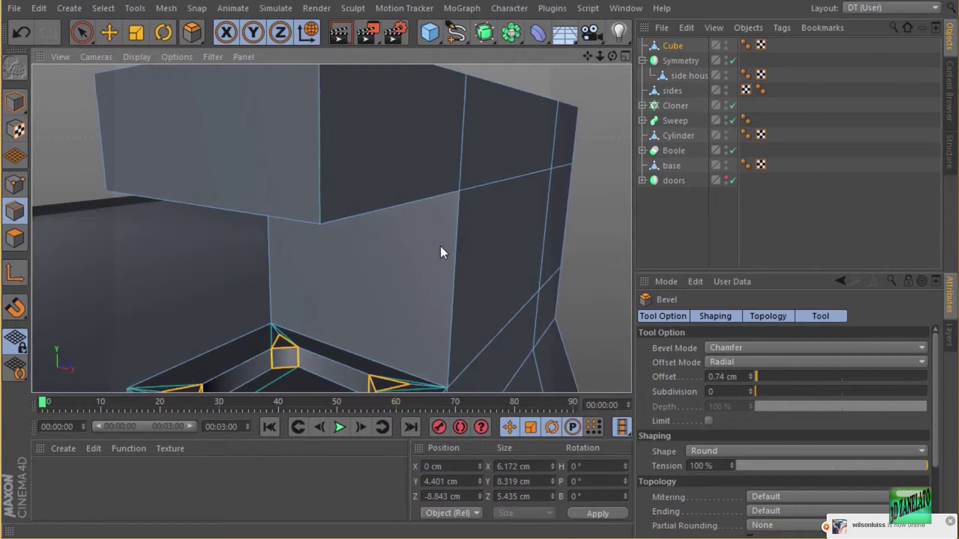
pyautogui.keyDown('alt'); pyautogui.moveTo(443, 246); pyautogui.dragTo(416, 250, button='right'); pyautogui.keyUp('alt')
pyautogui.keyDown('alt'); pyautogui.moveTo(416, 250); pyautogui.dragTo(409, 162, button='middle'); pyautogui.keyUp('alt')
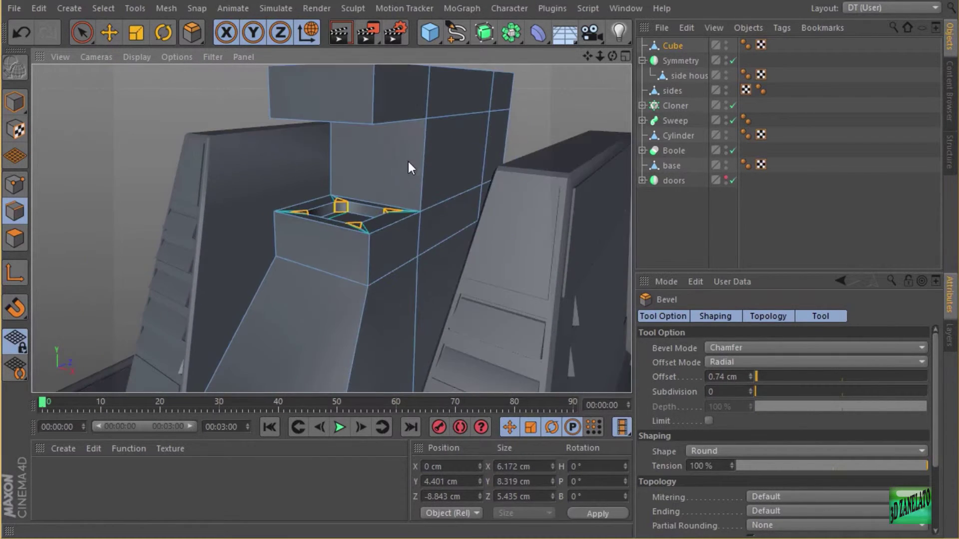
pyautogui.keyDown('alt'); pyautogui.moveTo(460, 134); pyautogui.dragTo(439, 146); pyautogui.keyUp('alt')
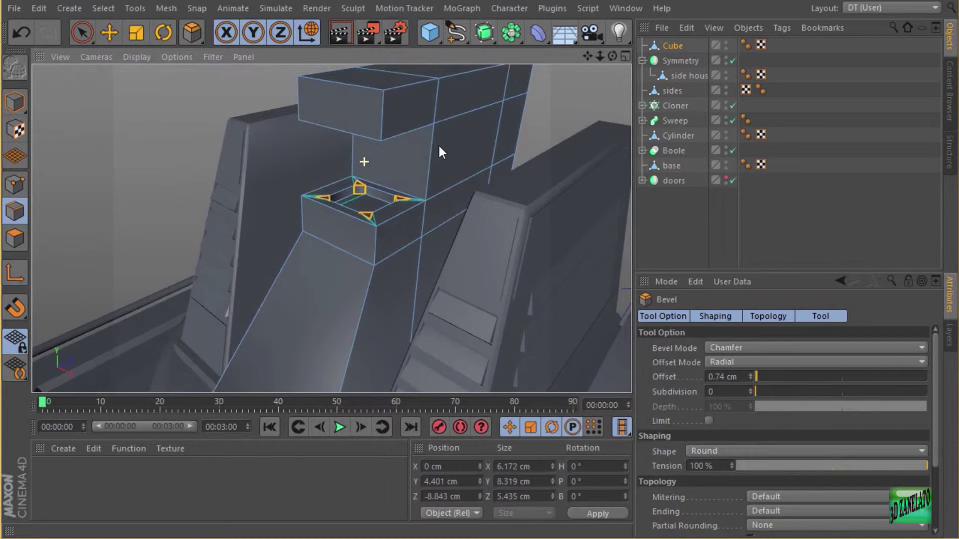
# Select the edge loops around the tower's top face and around the lower edge of its upper block with Loop Selection.
pyautogui.click(15, 212)
pyautogui.moveTo(249, 166)
pyautogui.keyDown('alt'); pyautogui.mouseDown()
pyautogui.moveTo(253, 200)
pyautogui.moveTo(264, 176)
pyautogui.mouseUp(); pyautogui.keyUp('alt')
pyautogui.press('u')
pyautogui.press('l')
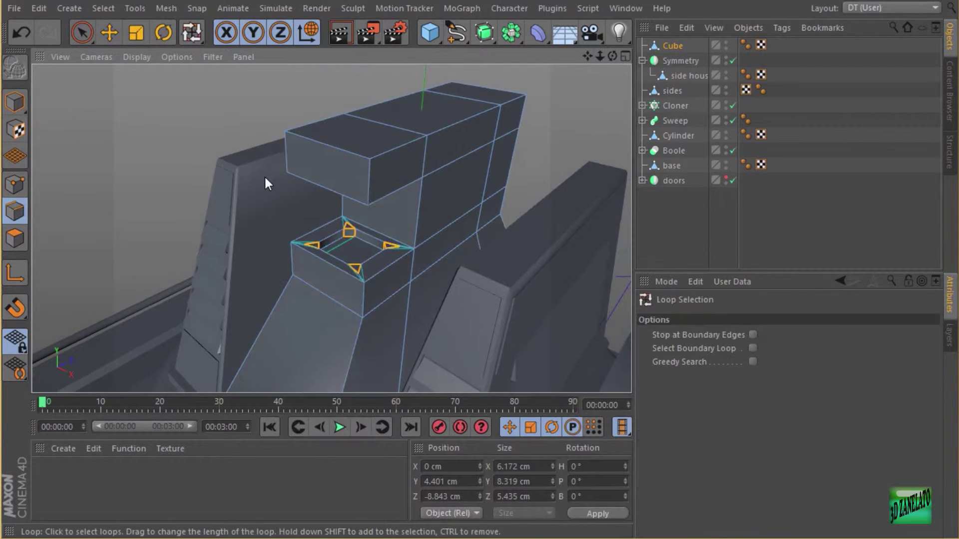
pyautogui.click(374, 150)
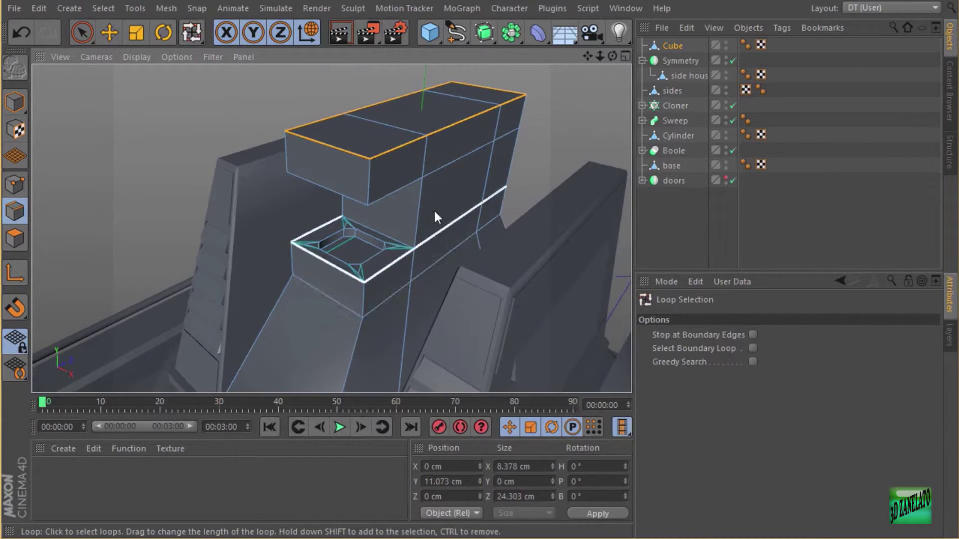
pyautogui.keyDown('alt'); pyautogui.moveTo(435, 216); pyautogui.dragTo(446, 111); pyautogui.keyUp('alt')
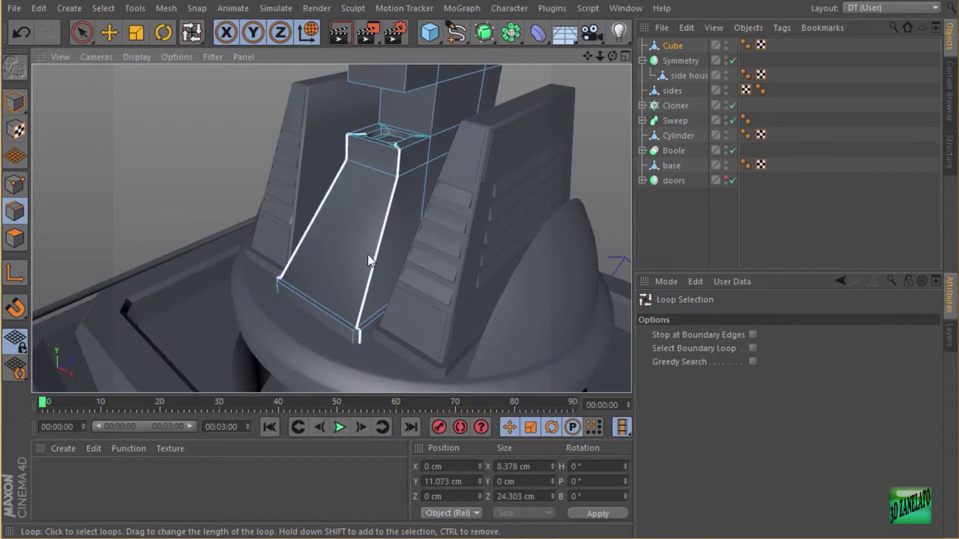
pyautogui.click(314, 231)
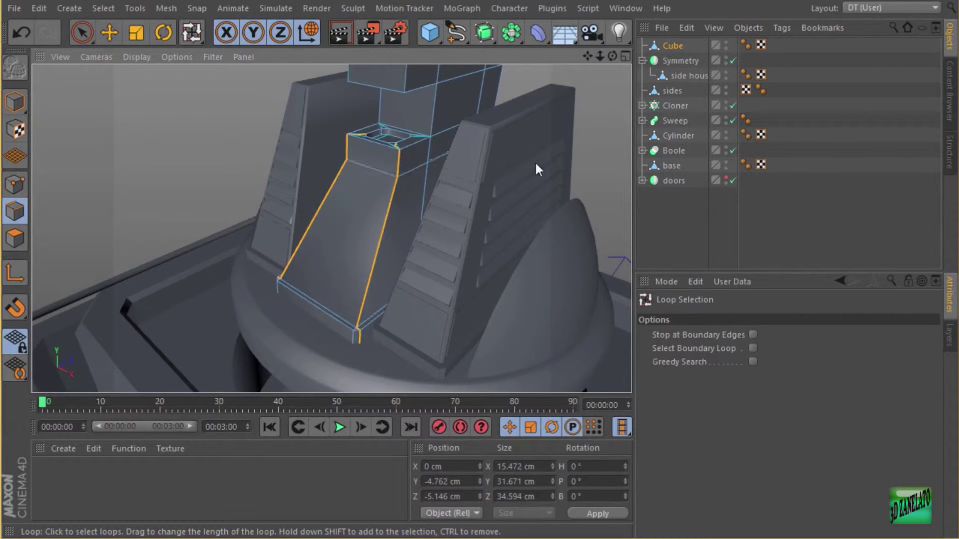
pyautogui.hotkey('ctrl', 'z')
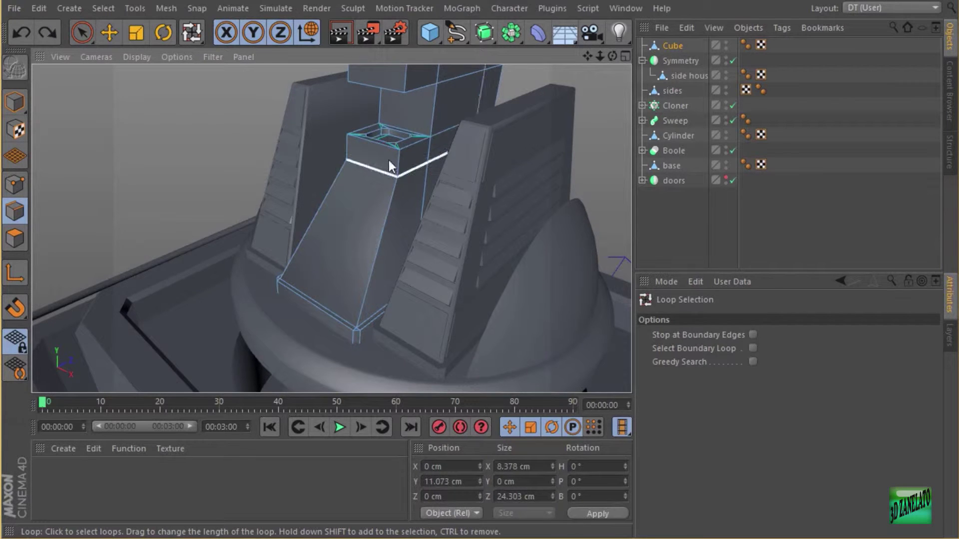
pyautogui.click(360, 162)
# Add the loops along both front corner edges of the tower's sloping face to the edge selection.
pyautogui.keyDown('alt'); pyautogui.moveTo(489, 146); pyautogui.dragTo(419, 161); pyautogui.keyUp('alt')
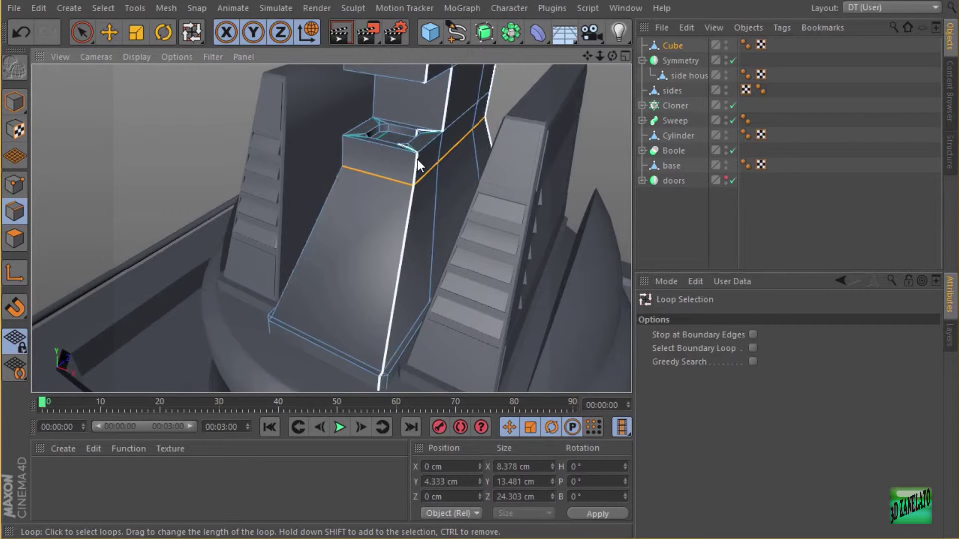
pyautogui.keyDown('shift'); pyautogui.click(404, 240); pyautogui.keyUp('shift')
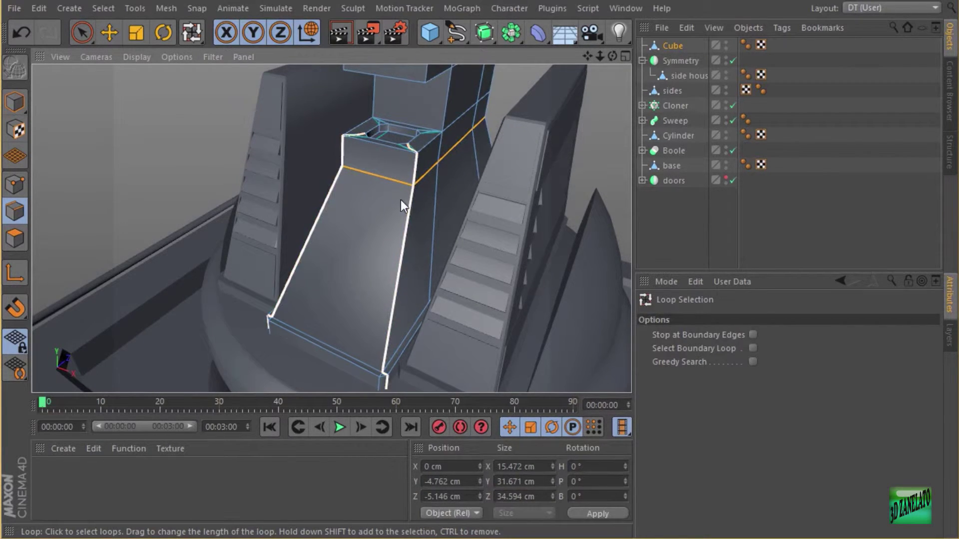
pyautogui.keyDown('alt'); pyautogui.moveTo(401, 197); pyautogui.dragTo(488, 187); pyautogui.keyUp('alt')
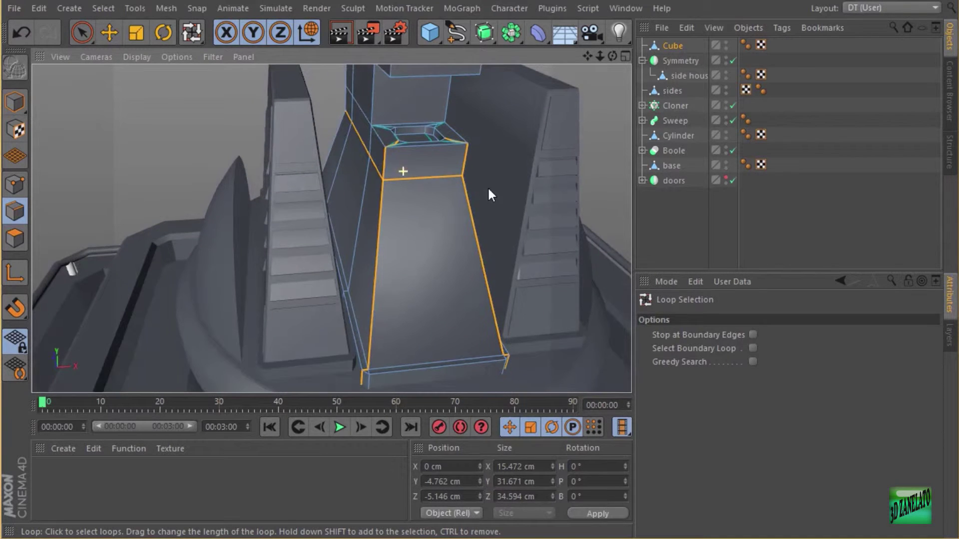
pyautogui.keyDown('alt'); pyautogui.moveTo(402, 169); pyautogui.dragTo(212, 126); pyautogui.keyUp('alt')
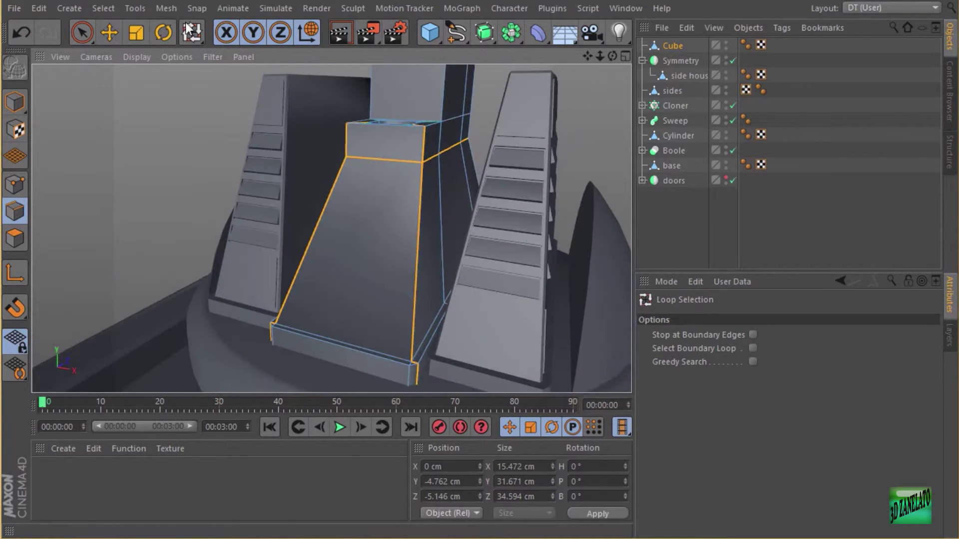
# Turn off Only Select Visible Elements for Live Selection and deselect the side edges below the notch and the stray edges at its recess.
pyautogui.click(83, 32)
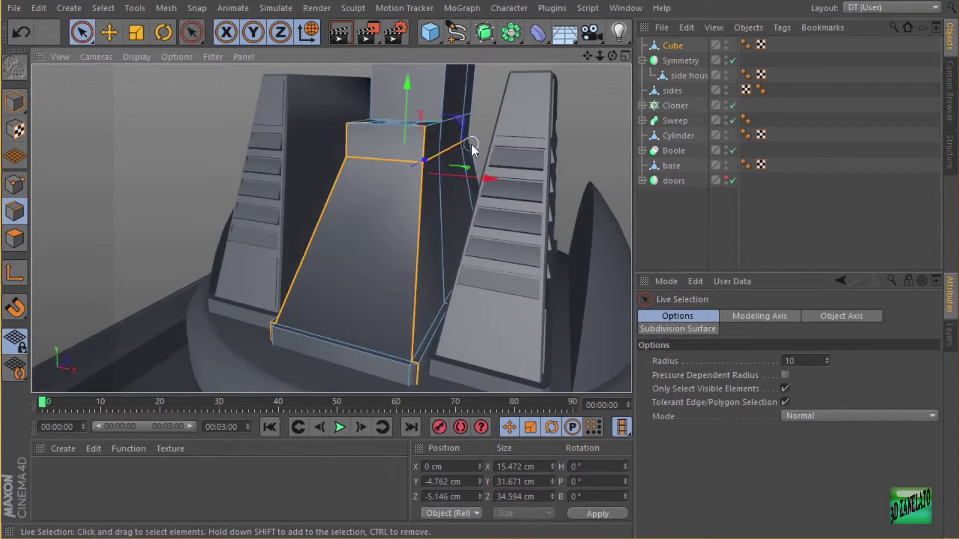
pyautogui.keyDown('alt'); pyautogui.moveTo(458, 107); pyautogui.dragTo(520, 149); pyautogui.keyUp('alt')
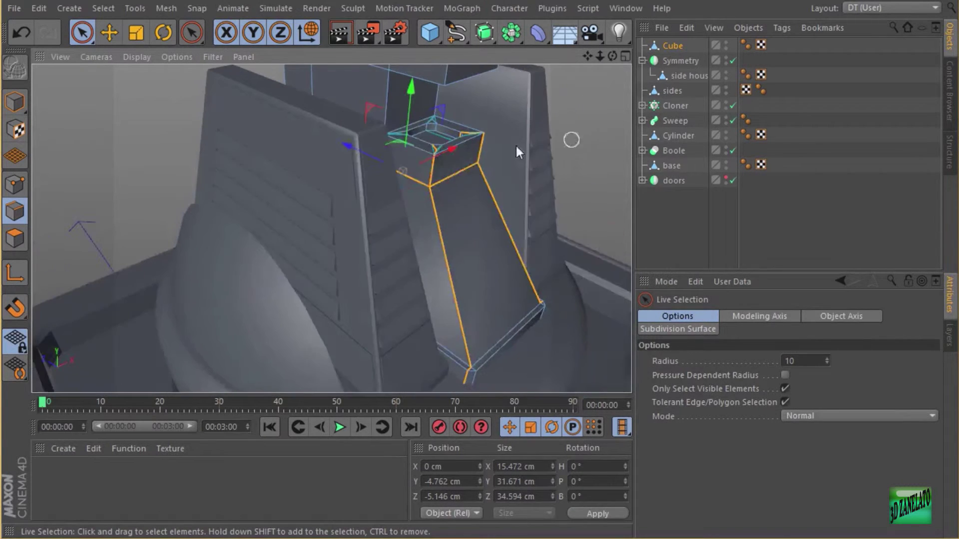
pyautogui.keyDown('alt'); pyautogui.moveTo(432, 201); pyautogui.dragTo(374, 173); pyautogui.keyUp('alt')
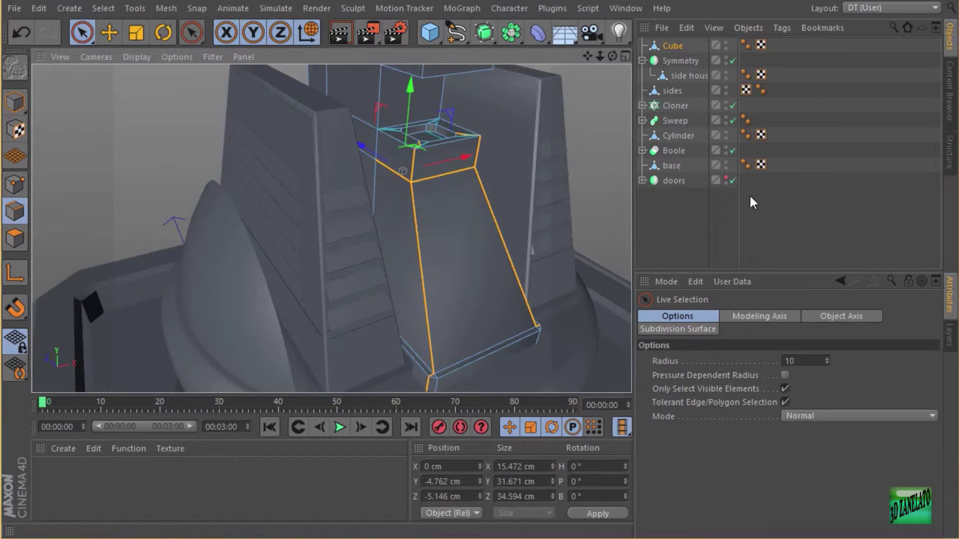
pyautogui.keyDown('alt'); pyautogui.moveTo(531, 210); pyautogui.dragTo(500, 230); pyautogui.keyUp('alt')
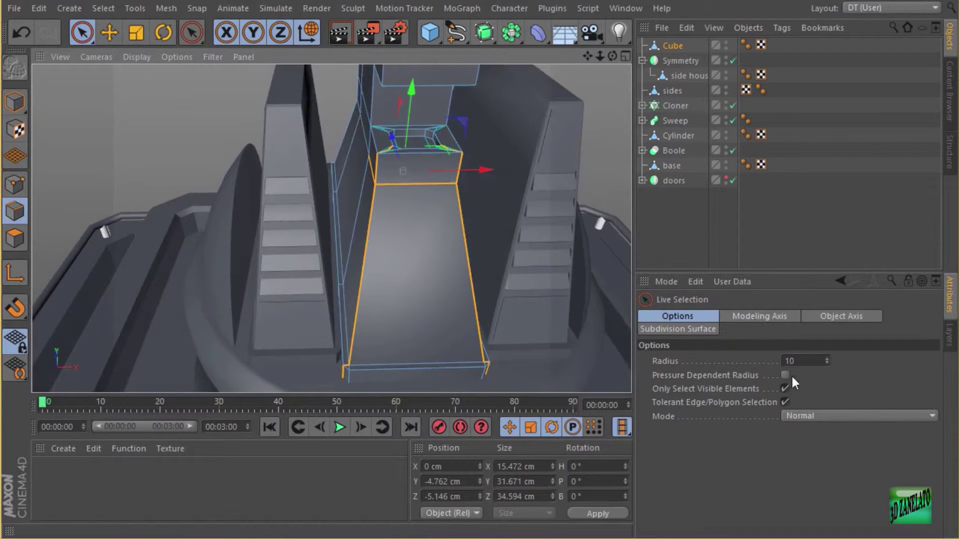
pyautogui.click(785, 389)
pyautogui.scroll(10, 423, 155)
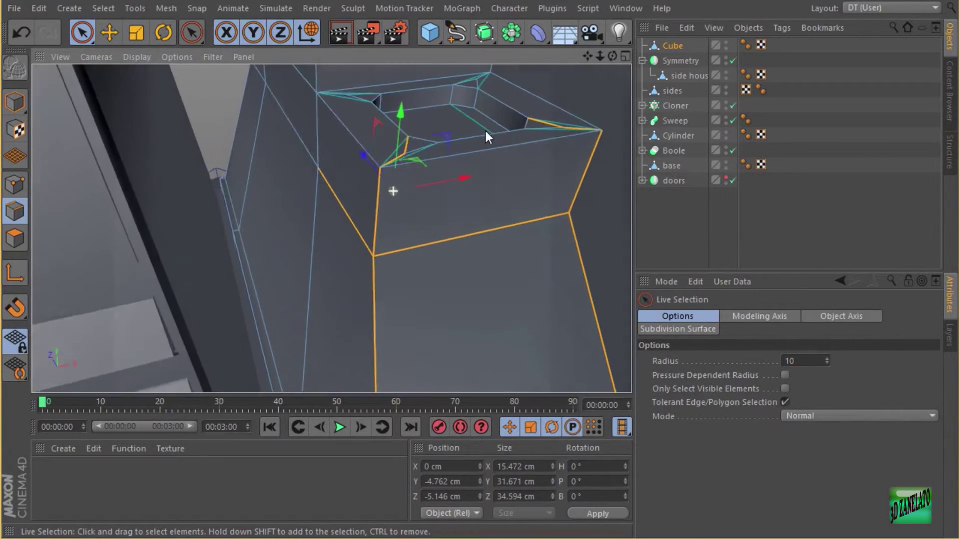
pyautogui.keyDown('alt'); pyautogui.moveTo(486, 131); pyautogui.dragTo(492, 133); pyautogui.keyUp('alt')
pyautogui.keyDown('ctrl'); pyautogui.click(341, 199); pyautogui.keyUp('ctrl')
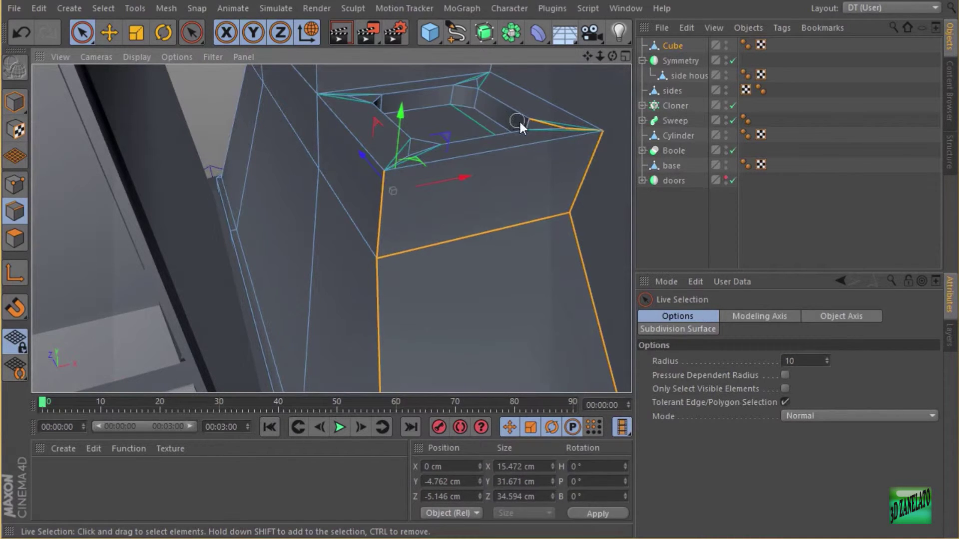
pyautogui.keyDown('alt'); pyautogui.moveTo(531, 127); pyautogui.dragTo(388, 155); pyautogui.keyUp('alt')
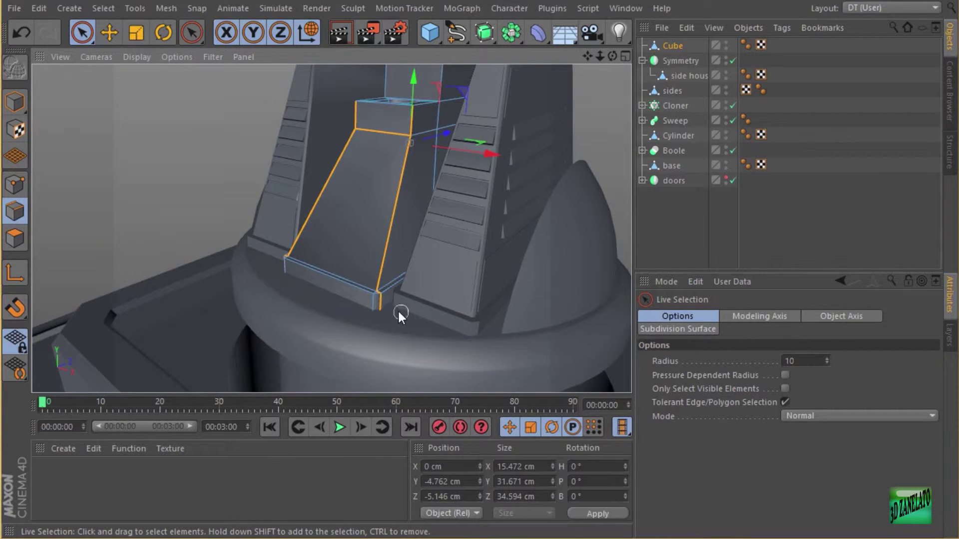
# Deselect the short edges at both front corners of the tower's base, below the sloping face.
pyautogui.keyDown('ctrl'); pyautogui.click(381, 296); pyautogui.keyUp('ctrl')
pyautogui.hotkey('ctrl', 'z')
pyautogui.keyDown('ctrl'); pyautogui.click(380, 296); pyautogui.keyUp('ctrl')
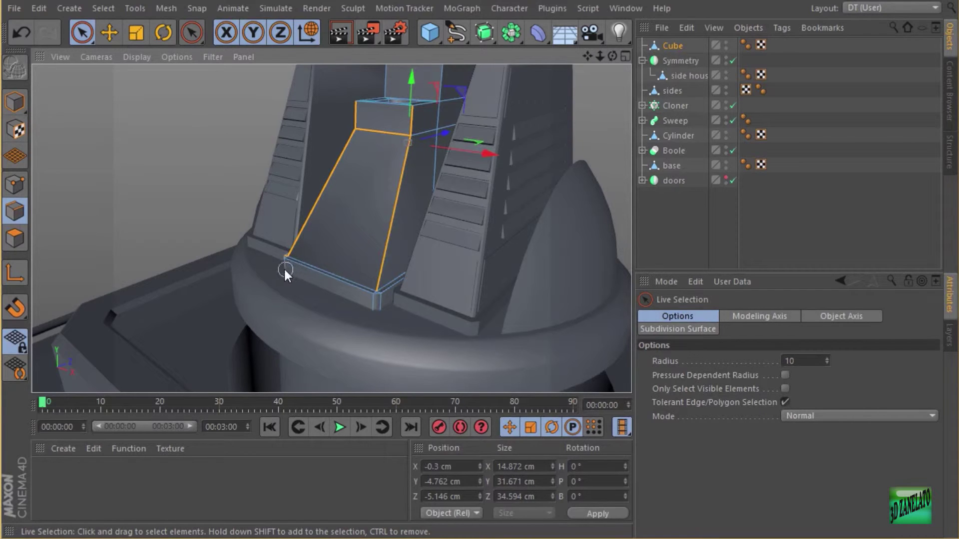
pyautogui.keyDown('ctrl'); pyautogui.click(285, 270); pyautogui.keyUp('ctrl')
pyautogui.keyDown('alt'); pyautogui.moveTo(280, 266); pyautogui.dragTo(356, 300); pyautogui.keyUp('alt')
pyautogui.keyDown('alt'); pyautogui.moveTo(332, 300); pyautogui.dragTo(402, 308, button='right'); pyautogui.keyUp('alt')
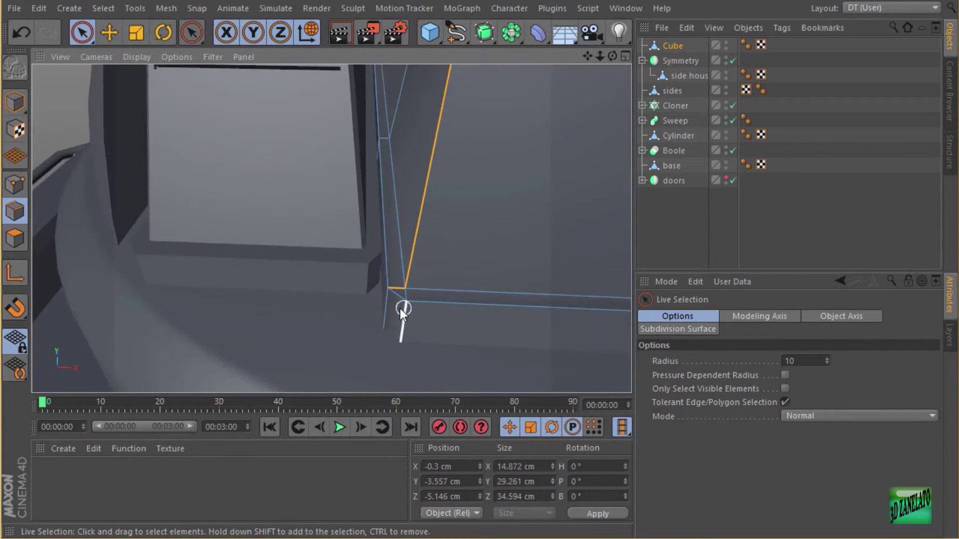
pyautogui.keyDown('ctrl'); pyautogui.click(386, 291); pyautogui.keyUp('ctrl')
pyautogui.keyDown('alt'); pyautogui.moveTo(419, 251); pyautogui.dragTo(385, 256, button='right'); pyautogui.keyUp('alt')
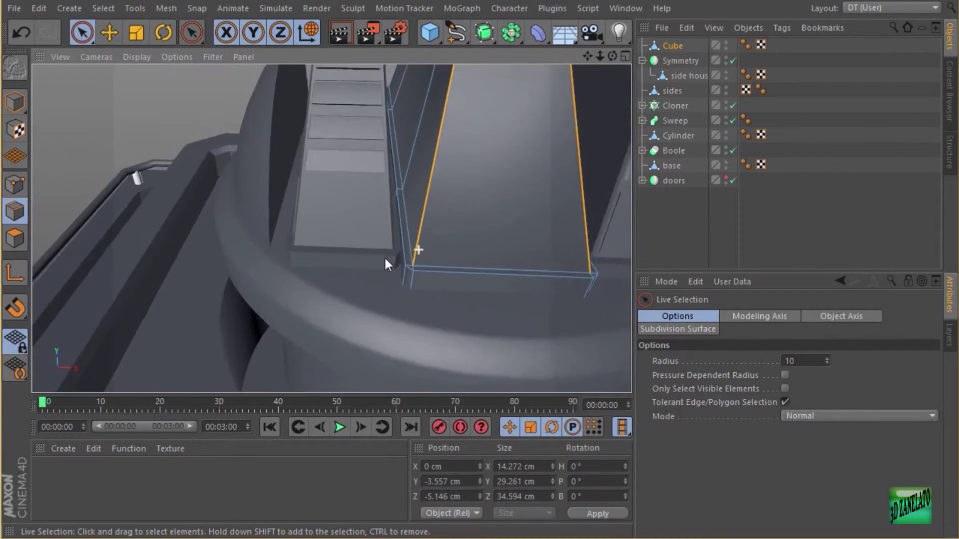
# Turn on Only Select Visible Elements, add both side edges of the tower's rear sloping face to the selection, and deselect the stray recess edges.
pyautogui.keyDown('alt'); pyautogui.moveTo(385, 255); pyautogui.dragTo(320, 184); pyautogui.keyUp('alt')
pyautogui.keyDown('alt'); pyautogui.moveTo(319, 185); pyautogui.dragTo(339, 363, button='middle'); pyautogui.keyUp('alt')
pyautogui.keyDown('alt'); pyautogui.moveTo(532, 160); pyautogui.dragTo(344, 173); pyautogui.keyUp('alt')
pyautogui.keyDown('alt'); pyautogui.moveTo(470, 174); pyautogui.dragTo(366, 180); pyautogui.keyUp('alt')
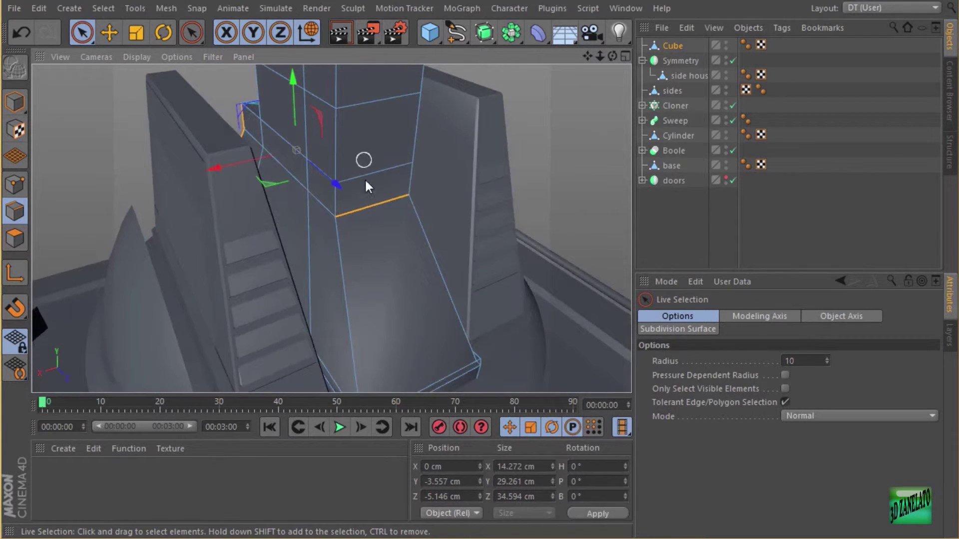
pyautogui.keyDown('shift'); pyautogui.click(366, 261); pyautogui.keyUp('shift')
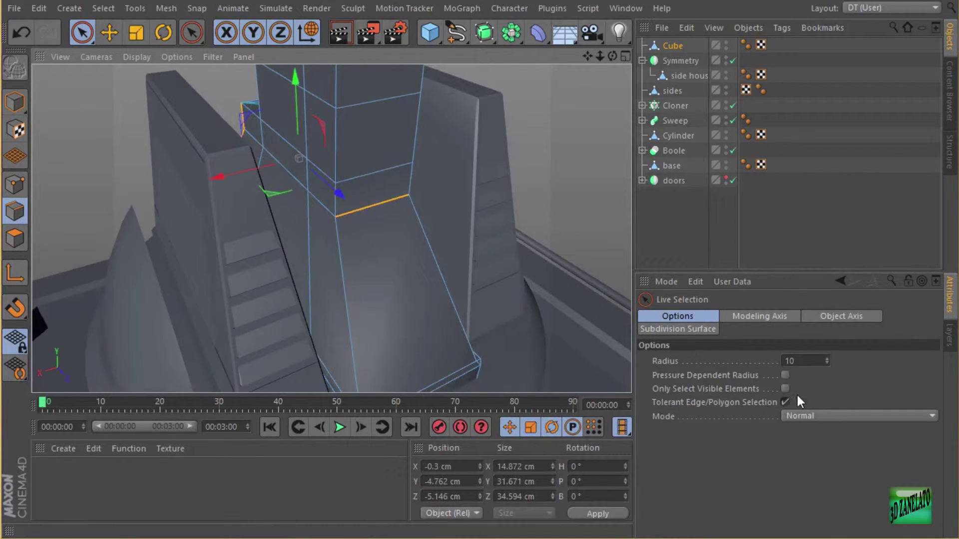
pyautogui.click(787, 389)
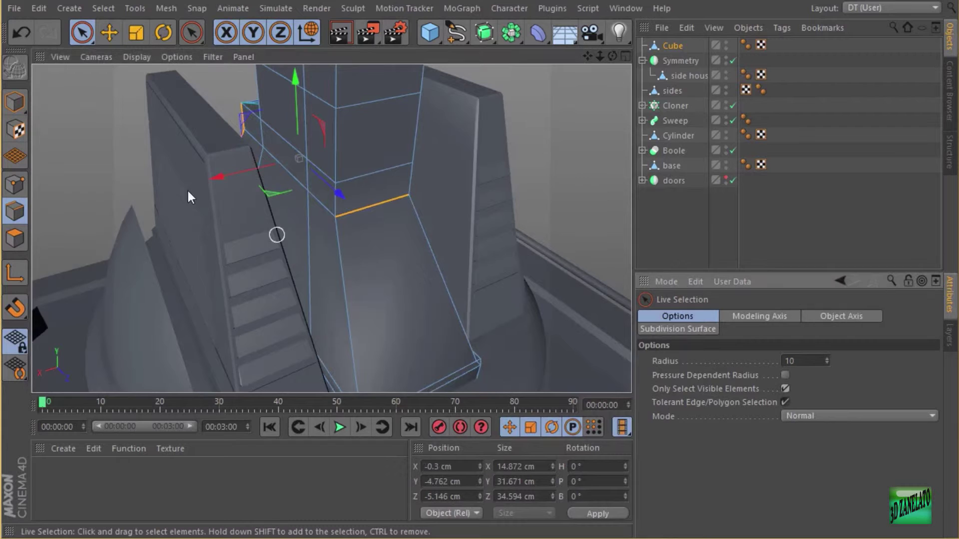
pyautogui.keyDown('shift'); pyautogui.click(353, 265); pyautogui.keyUp('shift')
pyautogui.keyDown('alt'); pyautogui.moveTo(415, 227); pyautogui.dragTo(300, 227); pyautogui.keyUp('alt')
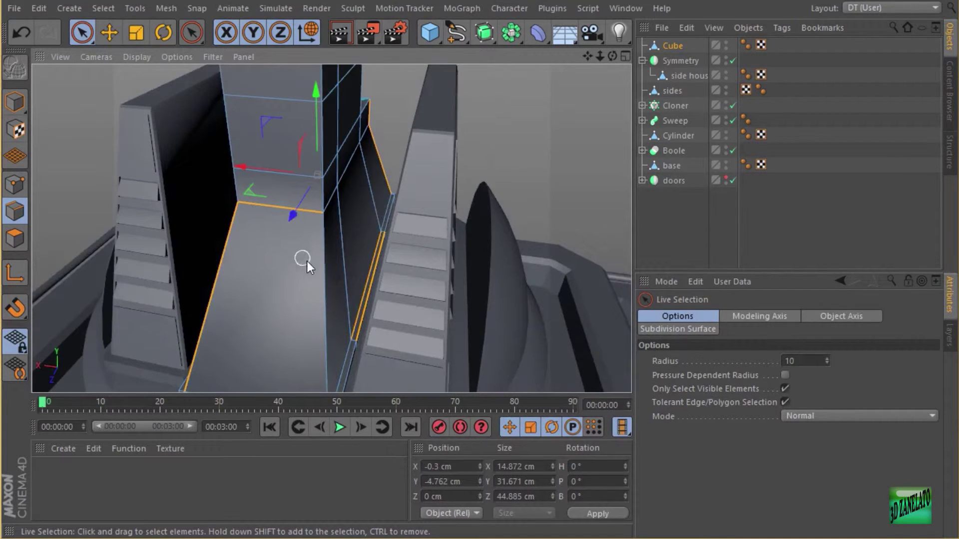
pyautogui.keyDown('ctrl'); pyautogui.click(374, 256); pyautogui.keyUp('ctrl')
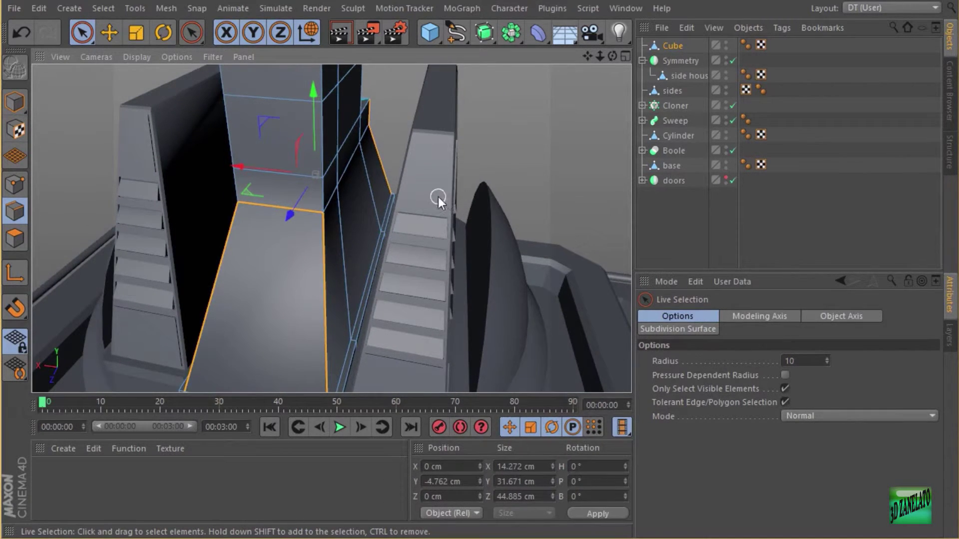
# Add the vertical corner edges above the rear sloping face, up to the tower's top, to the edge selection.
pyautogui.keyDown('alt'); pyautogui.moveTo(437, 197); pyautogui.dragTo(474, 212); pyautogui.keyUp('alt')
pyautogui.keyDown('shift'); pyautogui.click(448, 165); pyautogui.keyUp('shift')
pyautogui.keyDown('shift'); pyautogui.click(441, 206); pyautogui.keyUp('shift')
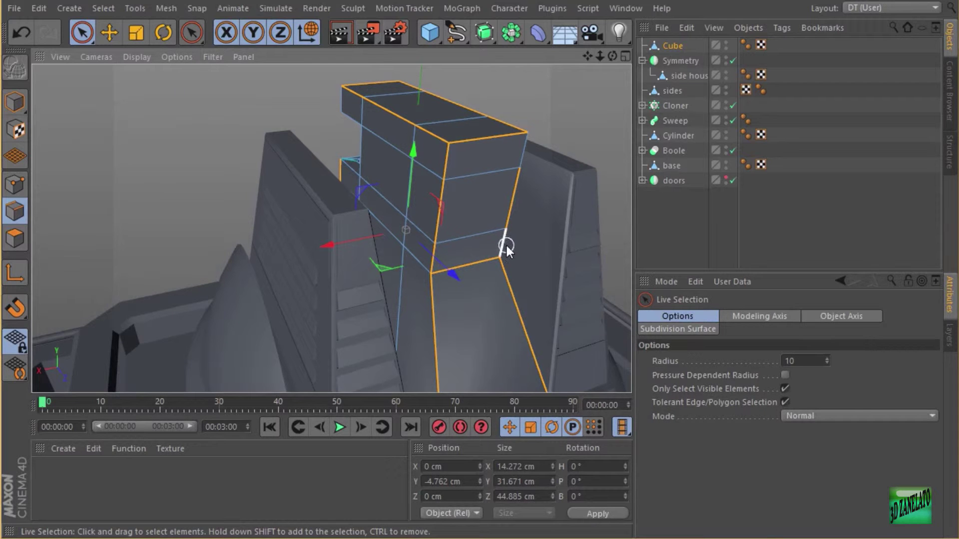
# Add the side edges of the notch's ledge, the notch's vertical edges and the upper block's lower edges to the selection.
pyautogui.keyDown('alt'); pyautogui.moveTo(565, 146); pyautogui.dragTo(443, 176); pyautogui.keyUp('alt')
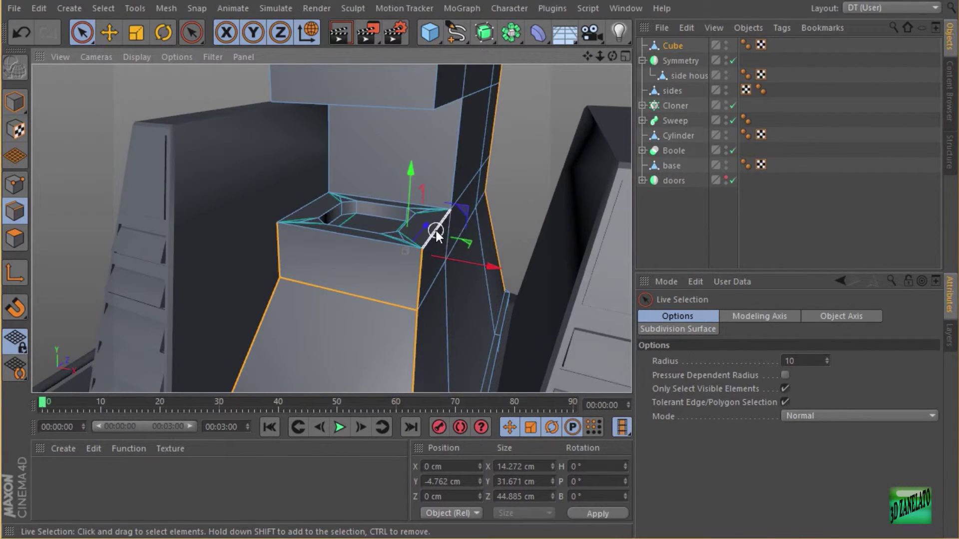
pyautogui.keyDown('shift'); pyautogui.click(433, 231); pyautogui.keyUp('shift')
pyautogui.keyDown('shift'); pyautogui.click(452, 175); pyautogui.keyUp('shift')
pyautogui.keyDown('shift'); pyautogui.click(330, 145); pyautogui.keyUp('shift')
pyautogui.keyDown('alt'); pyautogui.moveTo(318, 148); pyautogui.dragTo(392, 226); pyautogui.keyUp('alt')
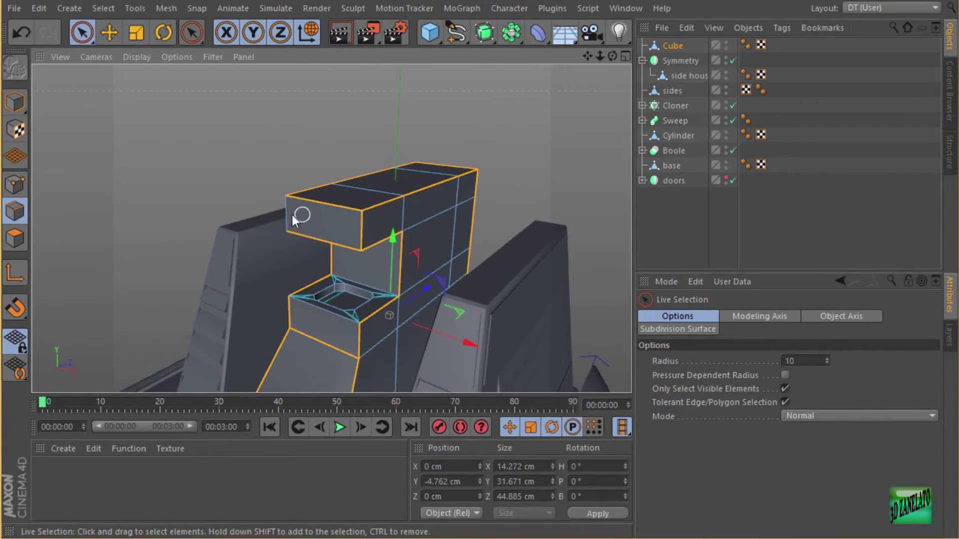
# Bevel the selected tower edges in Chamfer mode with a 0.18 cm radial offset and 0 subdivisions.
pyautogui.keyDown('alt'); pyautogui.moveTo(378, 209); pyautogui.dragTo(363, 143); pyautogui.keyUp('alt')
pyautogui.rightClick(364, 143)
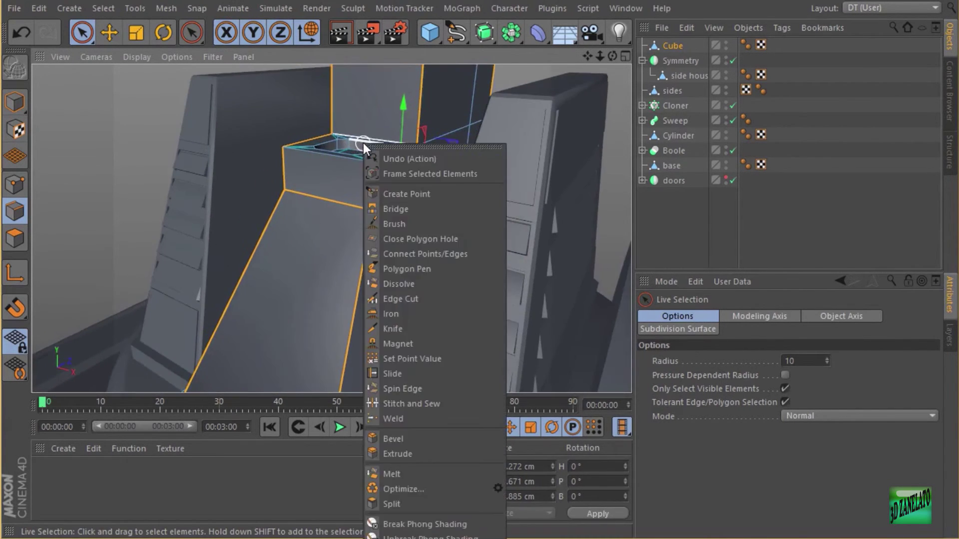
pyautogui.click(401, 439)
pyautogui.keyDown('alt'); pyautogui.moveTo(326, 202); pyautogui.dragTo(264, 151); pyautogui.keyUp('alt')
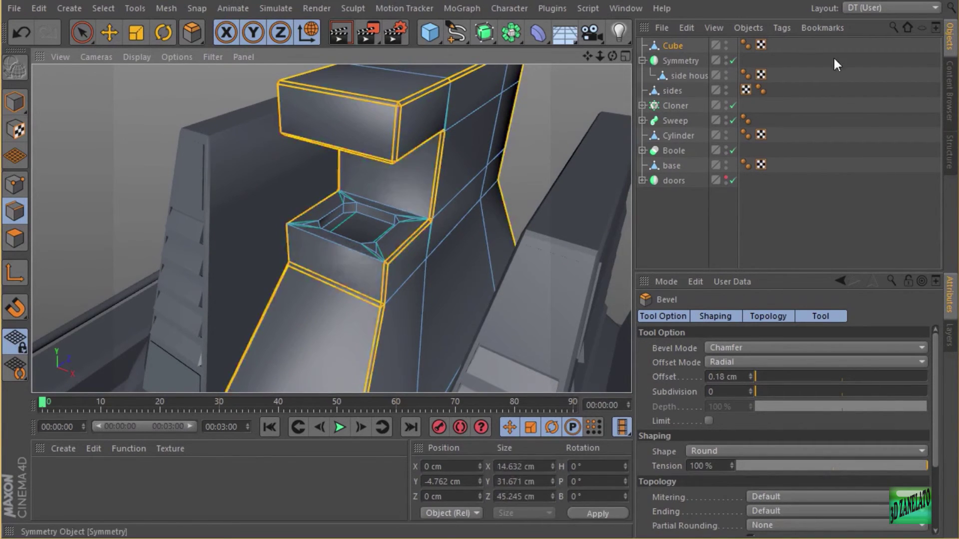
# Set the Phong Angle of the tower's Phong tag to 30°.
pyautogui.click(746, 45)
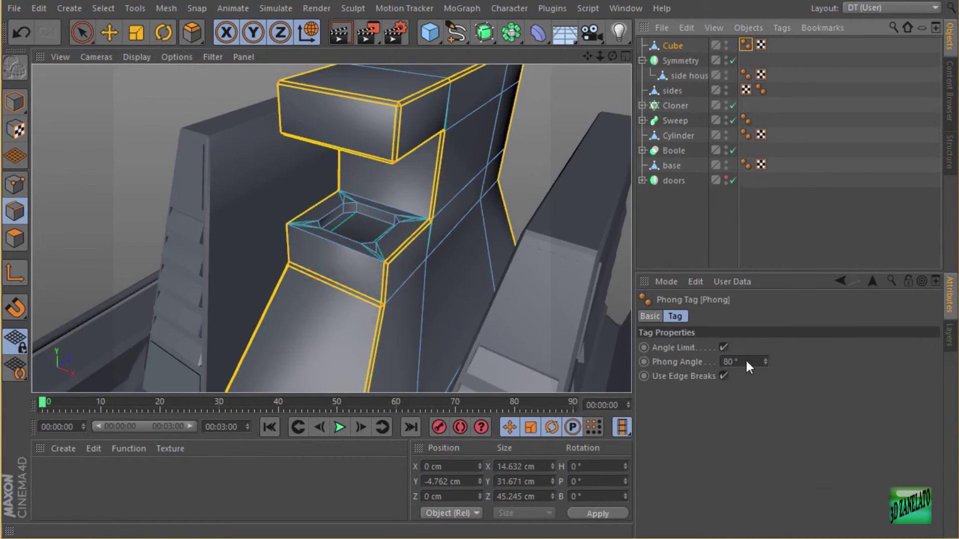
pyautogui.write('30')
pyautogui.press('Return')
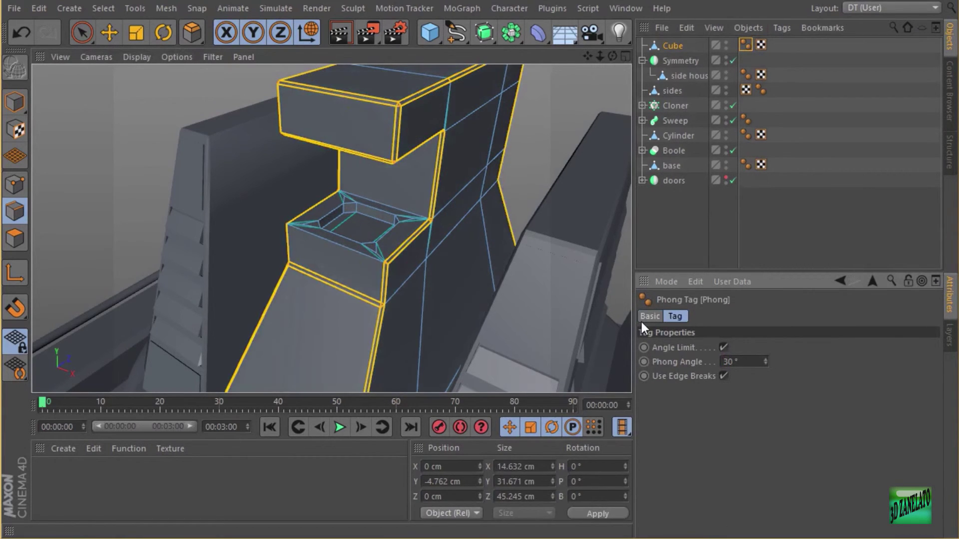
# Return to Model mode and deselect all objects.
pyautogui.click(15, 103)
pyautogui.click(704, 227)
pyautogui.keyDown('alt'); pyautogui.moveTo(412, 178); pyautogui.dragTo(366, 165); pyautogui.keyUp('alt')
pyautogui.keyDown('alt'); pyautogui.moveTo(399, 154); pyautogui.dragTo(386, 156); pyautogui.keyUp('alt')
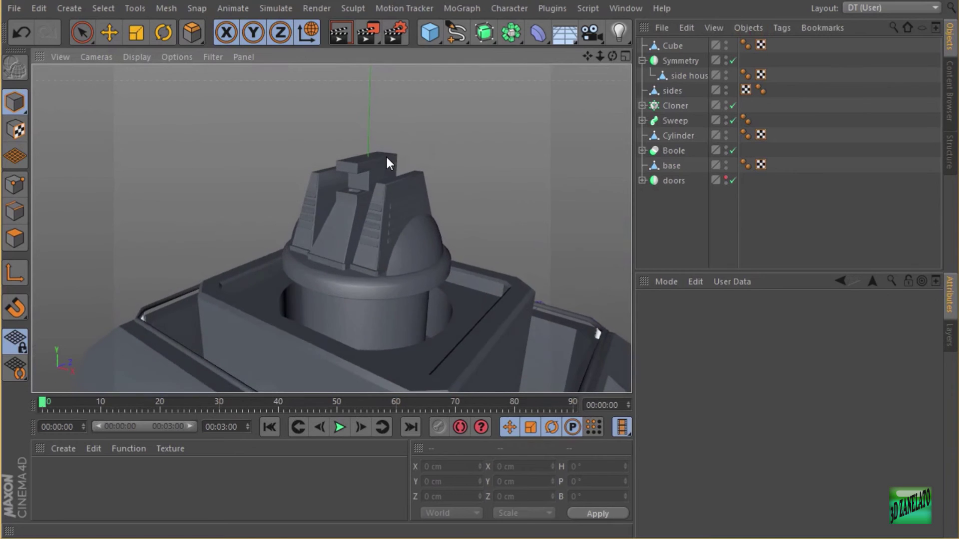
pyautogui.keyDown('alt'); pyautogui.moveTo(386, 154); pyautogui.dragTo(366, 113, button='middle'); pyautogui.keyUp('alt')
pyautogui.keyDown('alt'); pyautogui.moveTo(366, 113); pyautogui.dragTo(357, 155); pyautogui.keyUp('alt')
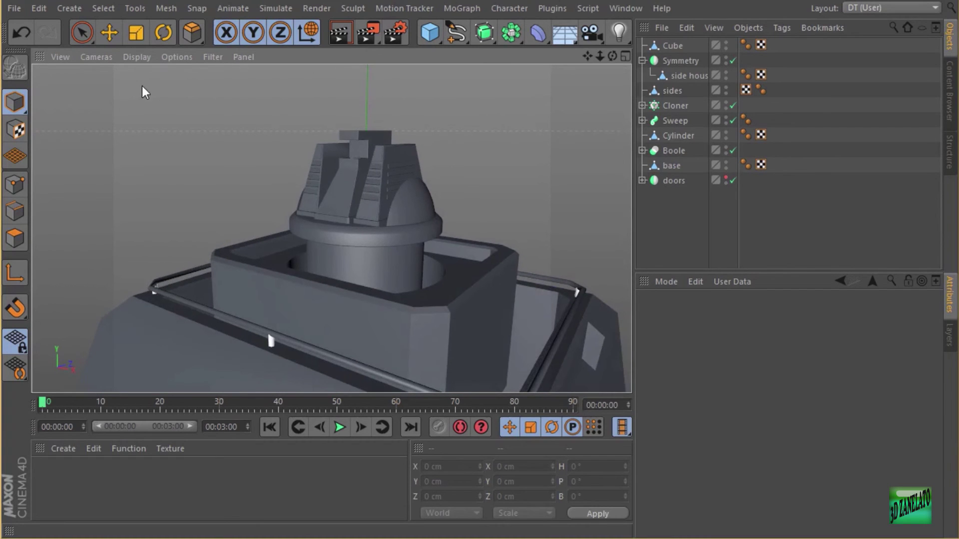
# Activate the Move tool and pick the central tower between the stepped side pieces.
pyautogui.click(118, 34)
pyautogui.keyDown('alt'); pyautogui.moveTo(399, 195); pyautogui.dragTo(399, 227); pyautogui.keyUp('alt')
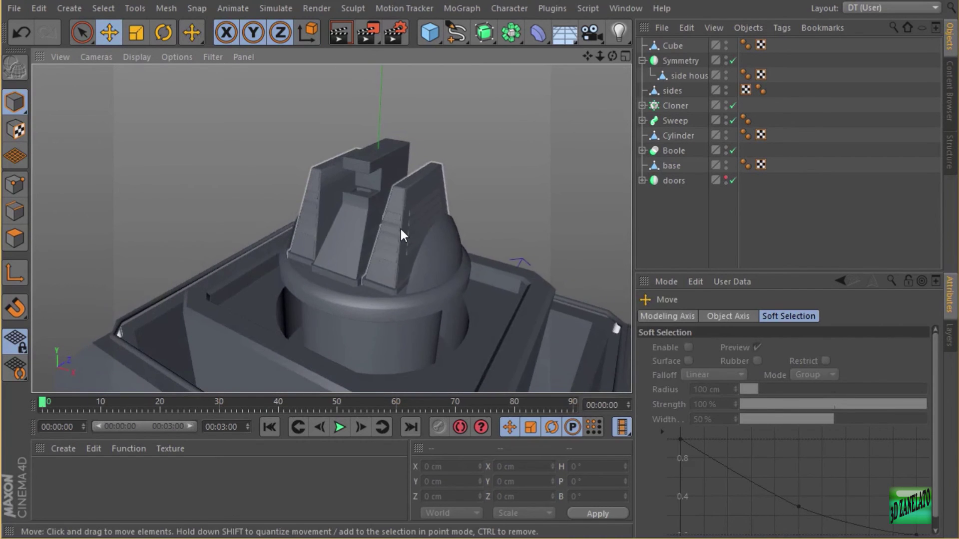
pyautogui.click(356, 245)
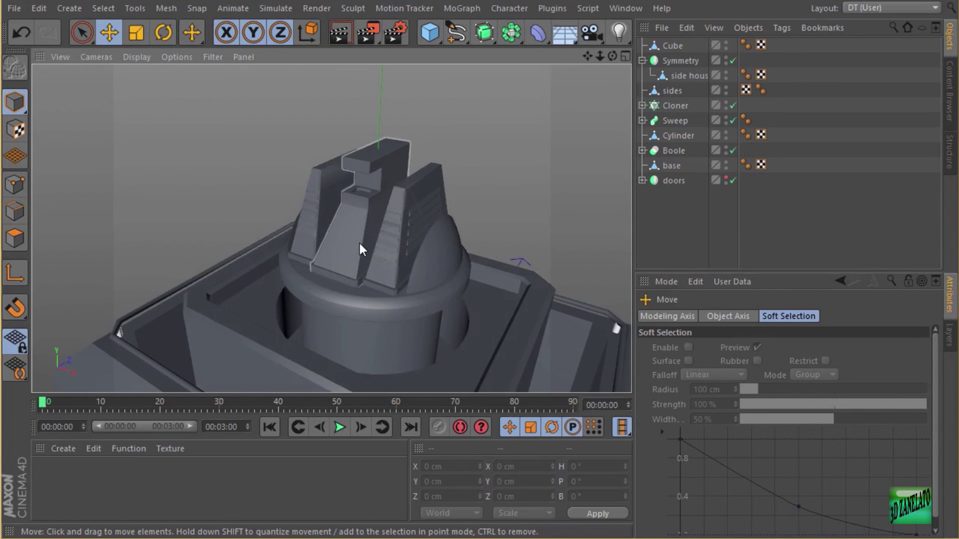